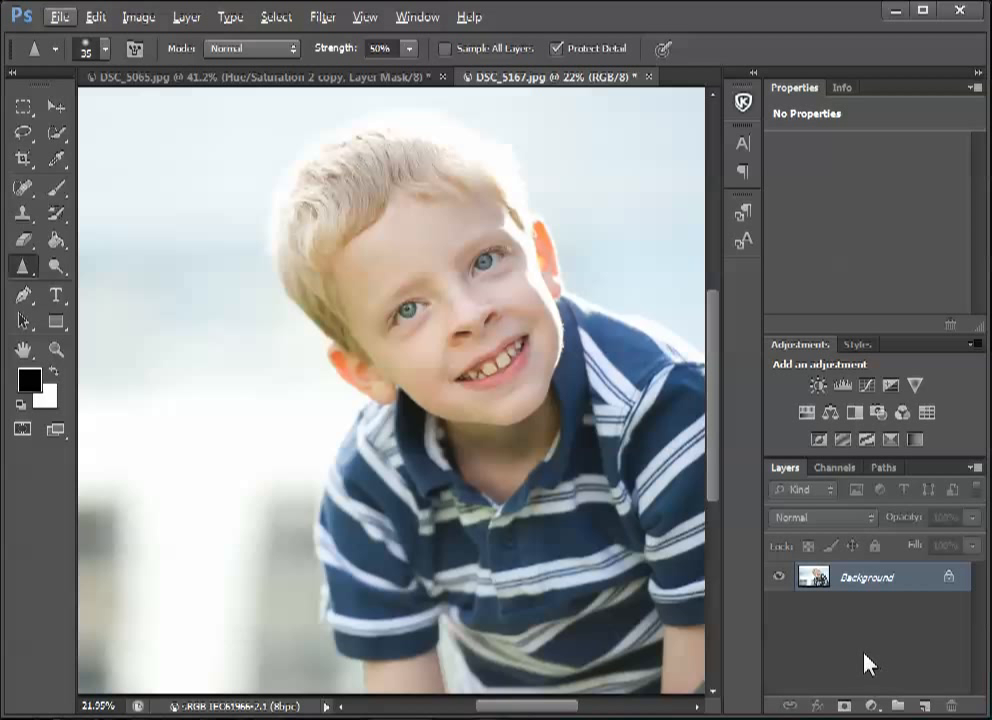
- Add a Hue/Saturation adjustment layer and shift the Reds hue to -155 to expose the red skin areas
{"action": "left_click", "coordinate": [808, 414]}
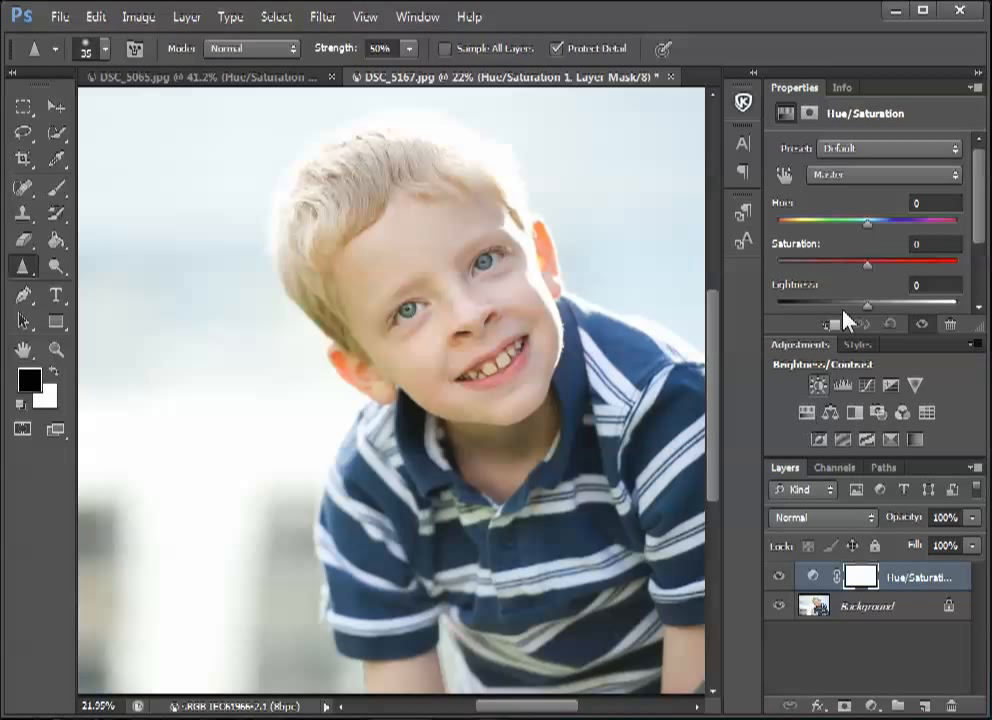
{"action": "left_click", "coordinate": [853, 180]}
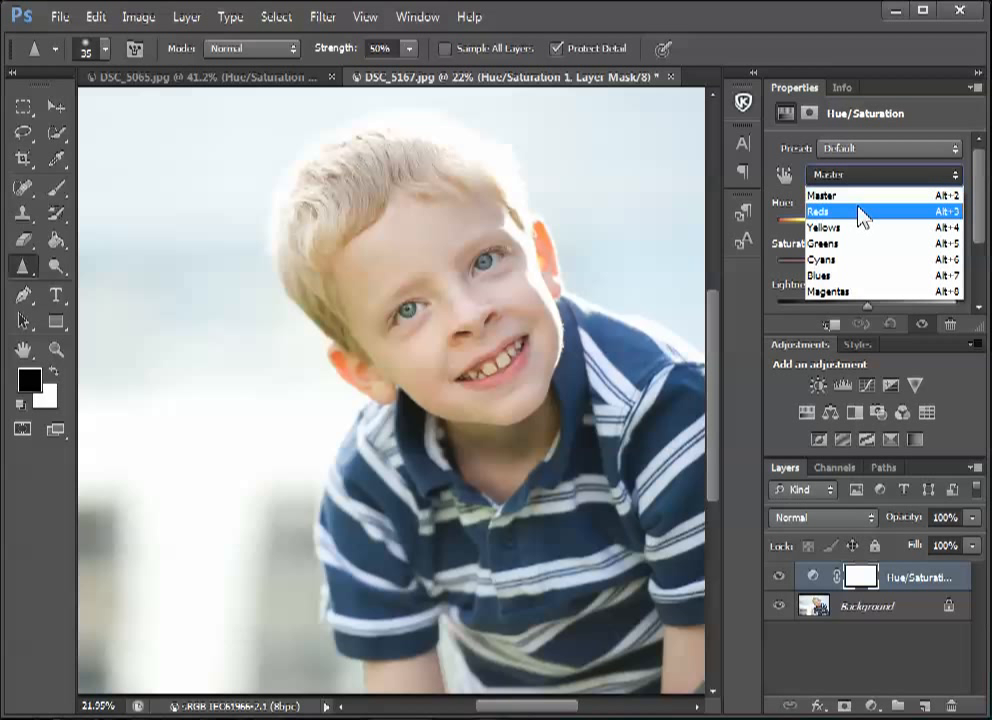
{"action": "left_click", "coordinate": [858, 213]}
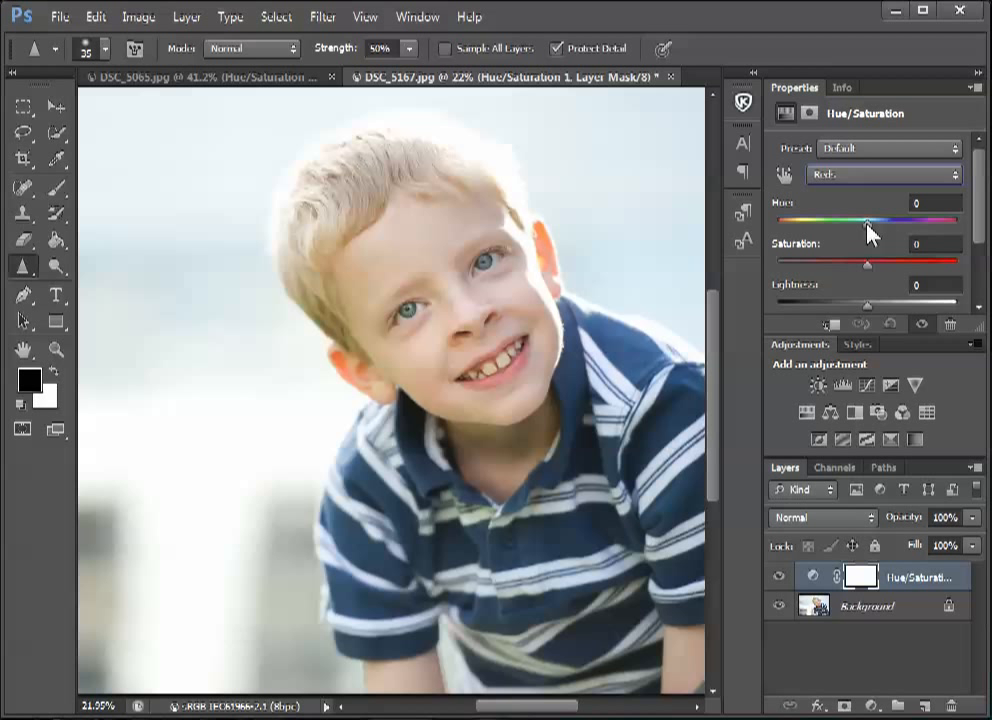
{"action": "left_click_drag", "start_coordinate": [868, 231], "coordinate": [787, 226]}
- Narrow the upper end of the Reds colour range to 5° with its falloff ending at 29°
{"action": "left_click_drag", "start_coordinate": [966, 333], "coordinate": [980, 383]}
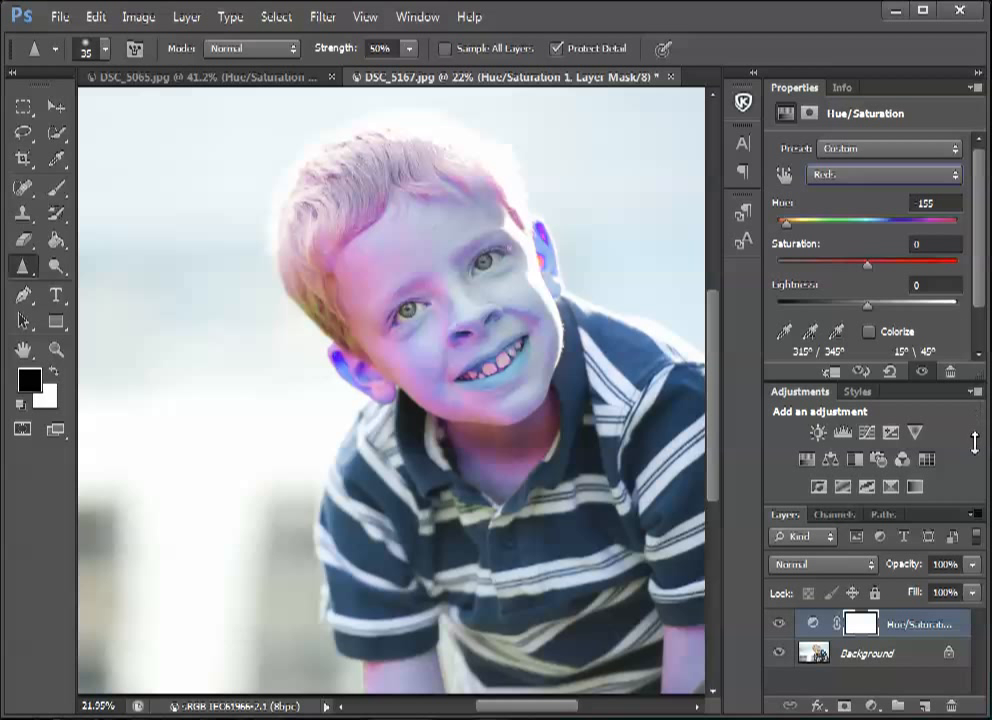
{"action": "scroll", "coordinate": [975, 320], "scroll_direction": "down", "scroll_amount": 2}
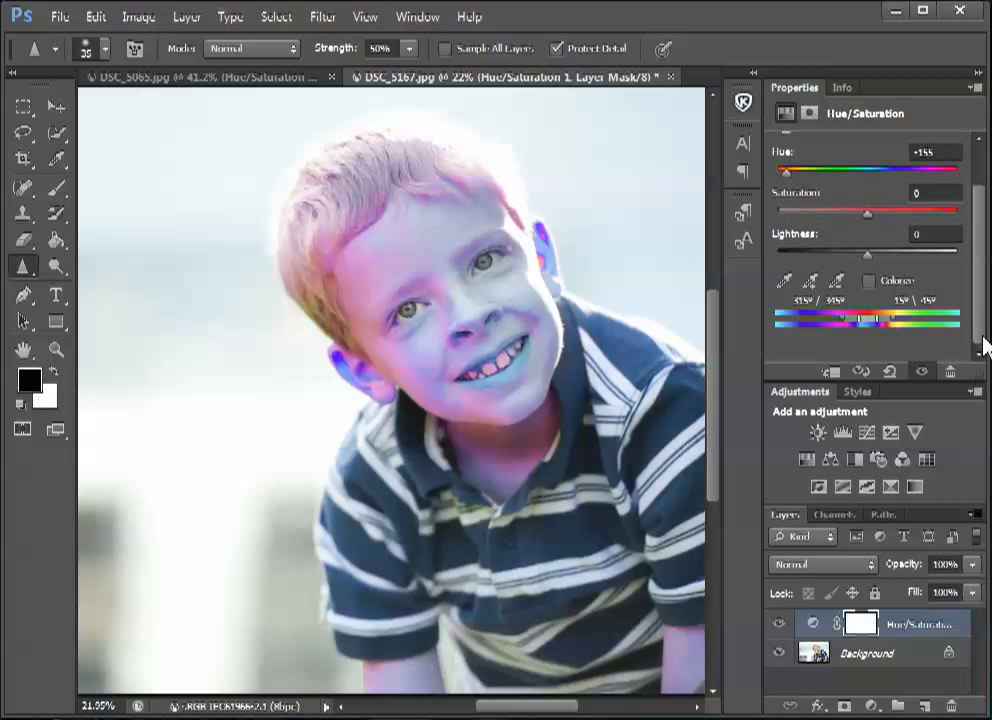
{"action": "scroll", "coordinate": [984, 328], "scroll_direction": "up", "scroll_amount": 1}
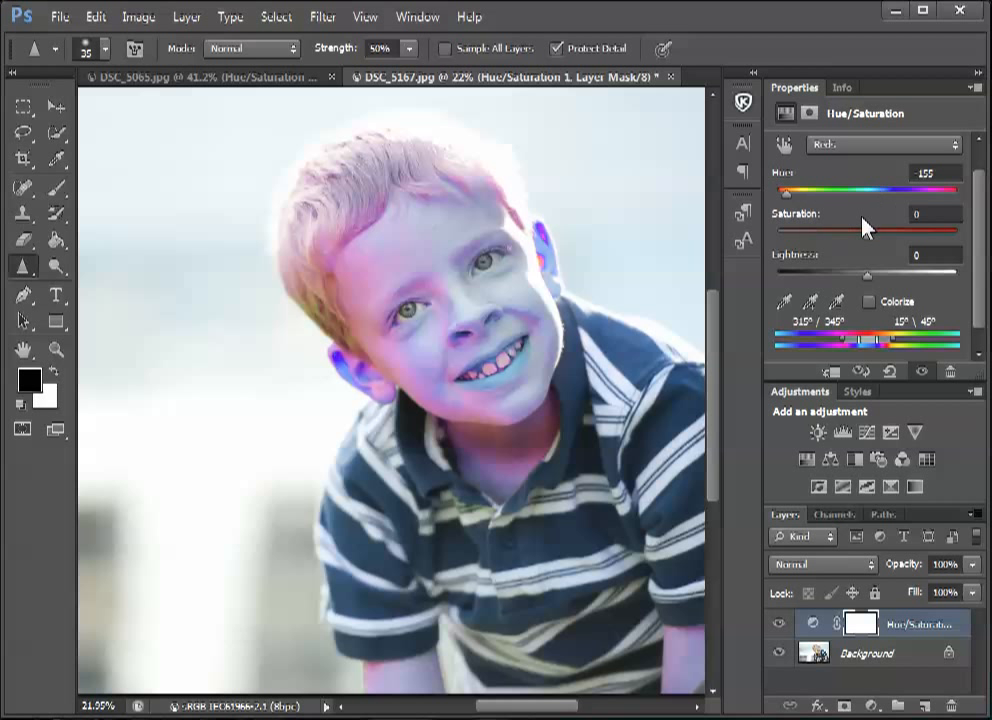
{"action": "scroll", "coordinate": [862, 340], "scroll_direction": "up", "scroll_amount": 1}
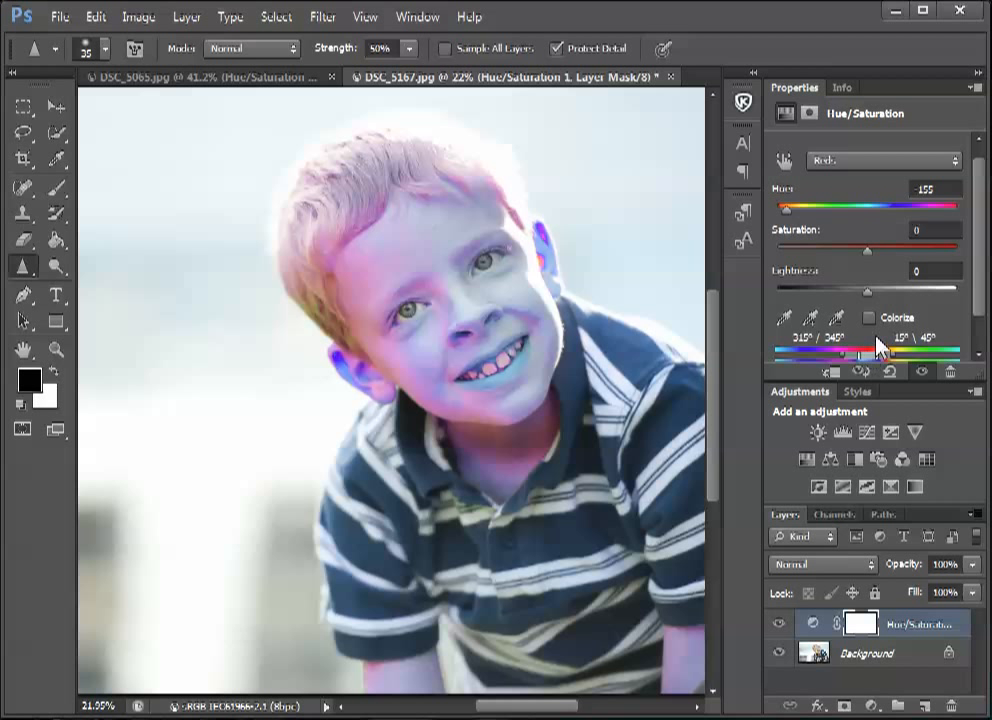
{"action": "scroll", "coordinate": [868, 352], "scroll_direction": "down", "scroll_amount": 1}
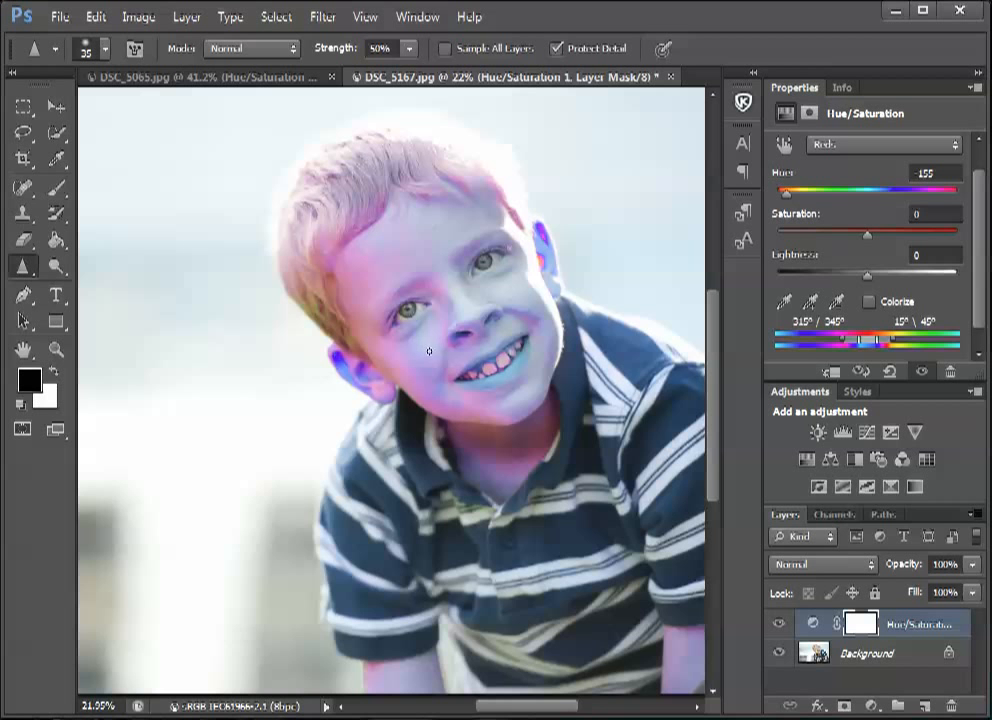
{"action": "scroll", "coordinate": [443, 335], "scroll_direction": "up", "scroll_amount": 4}
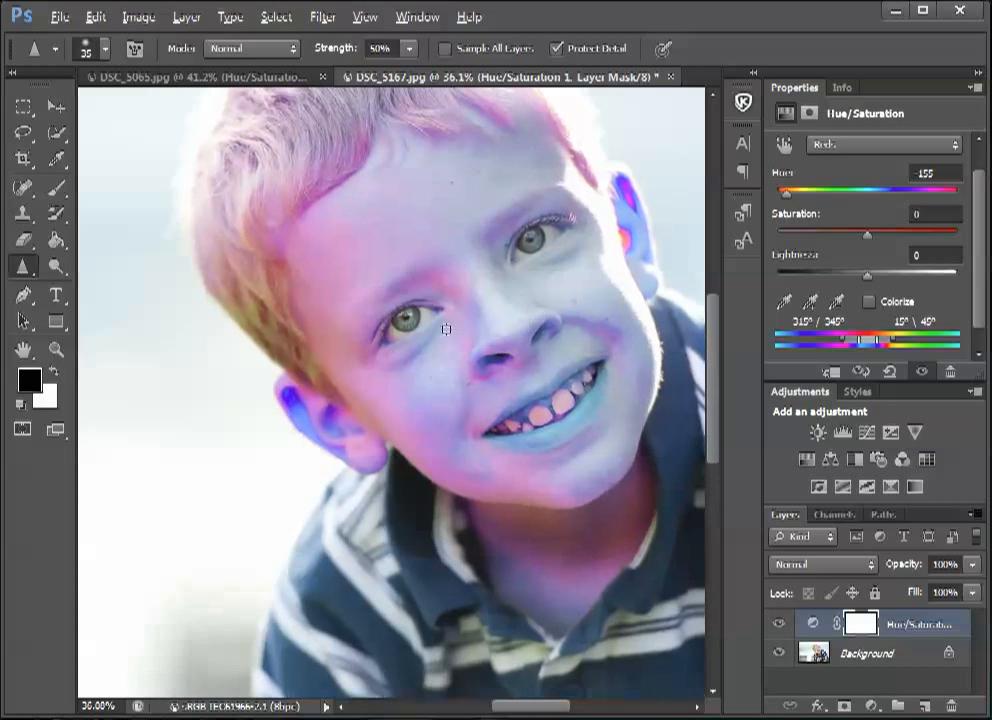
{"action": "left_click_drag", "start_coordinate": [509, 302], "coordinate": [458, 366]}
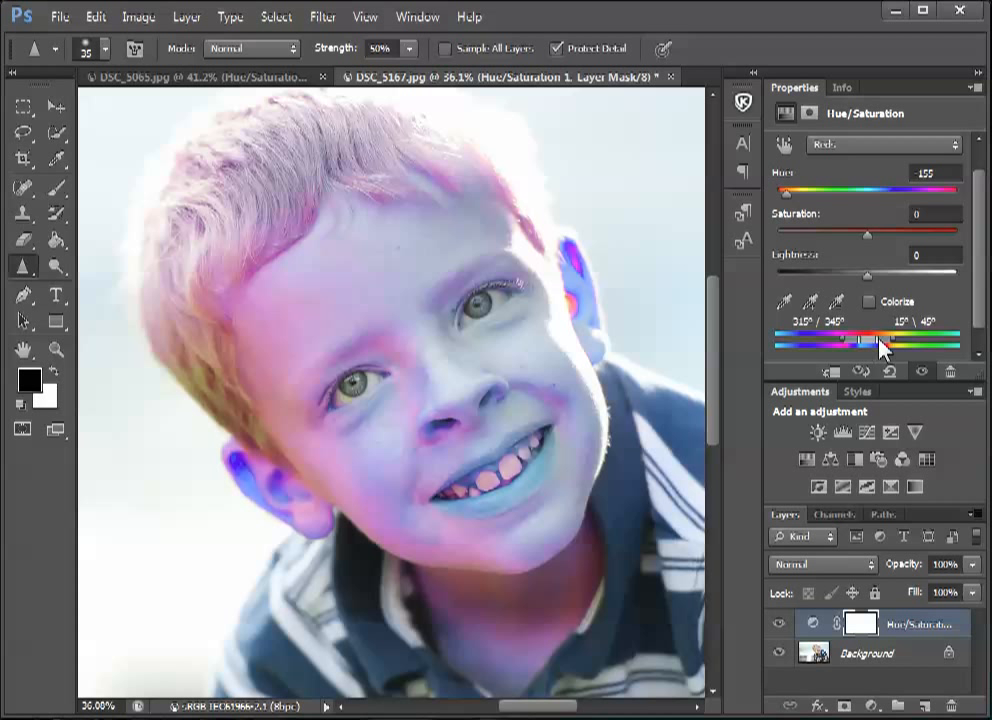
{"action": "left_click_drag", "start_coordinate": [879, 345], "coordinate": [871, 344]}
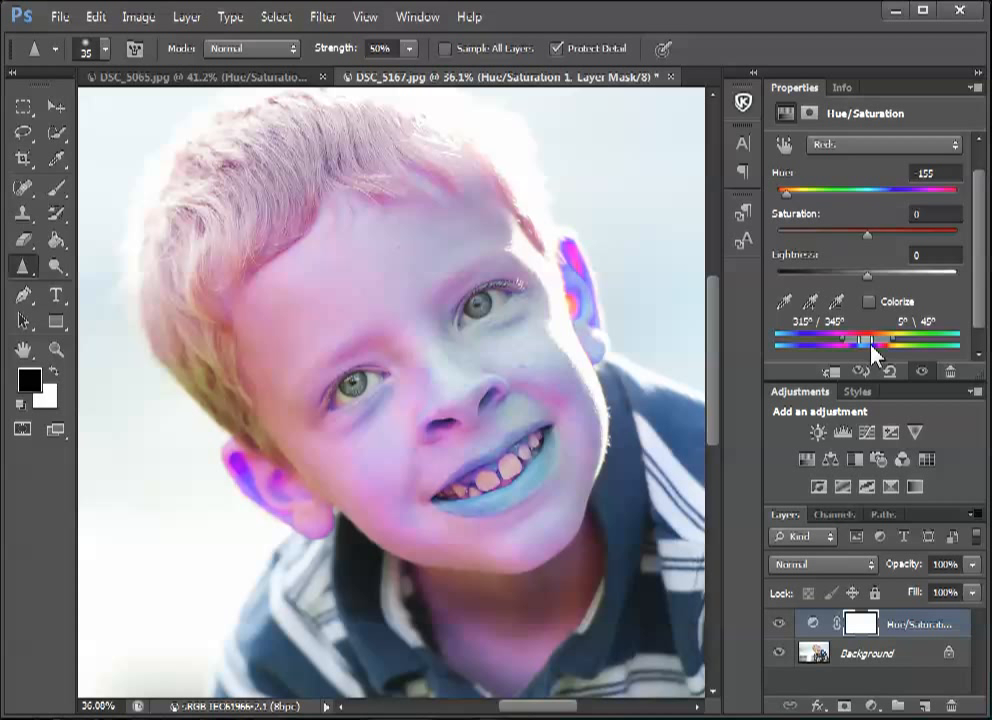
{"action": "left_click_drag", "start_coordinate": [894, 337], "coordinate": [882, 344]}
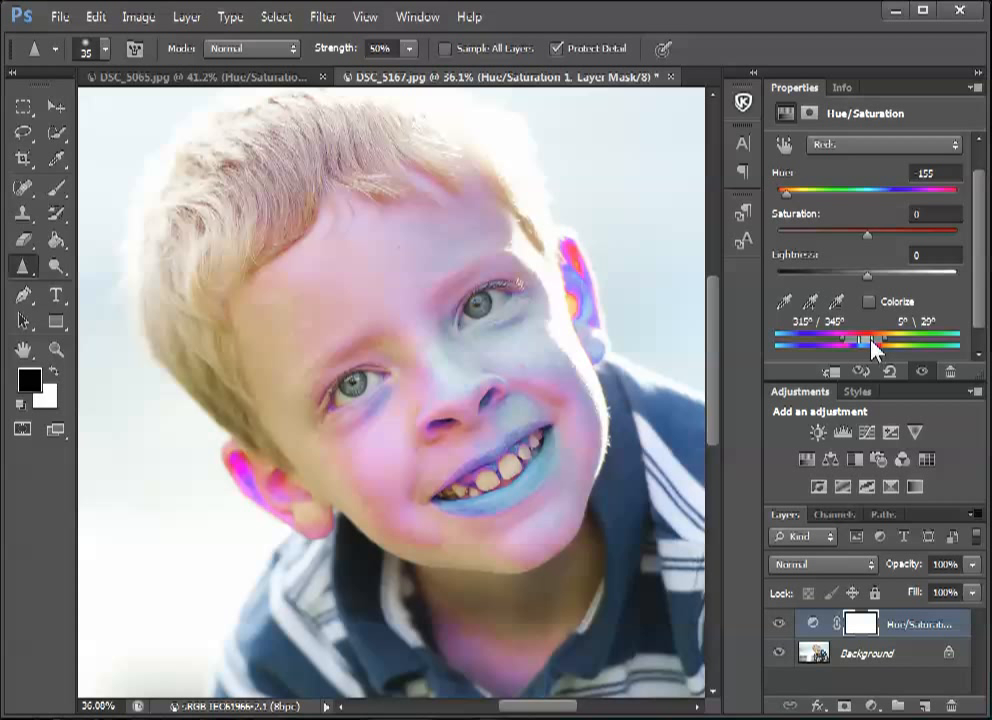
- Compare the portrait with and without the Hue/Saturation layer to examine which skin areas the Reds range affects
{"action": "left_click", "coordinate": [779, 629]}
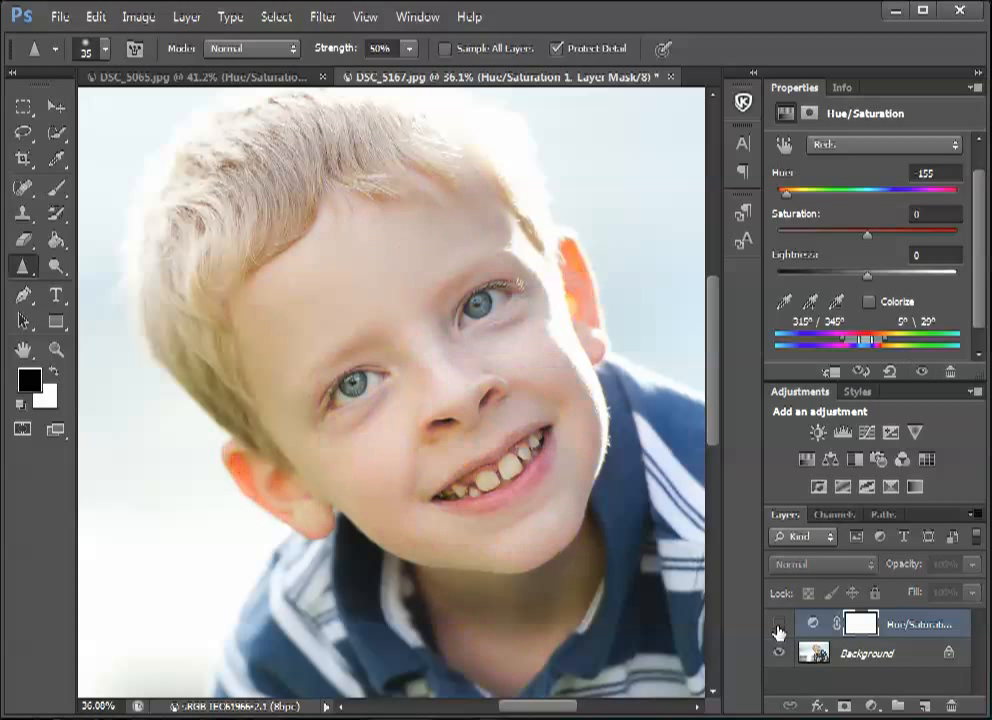
{"action": "left_click", "coordinate": [779, 629]}
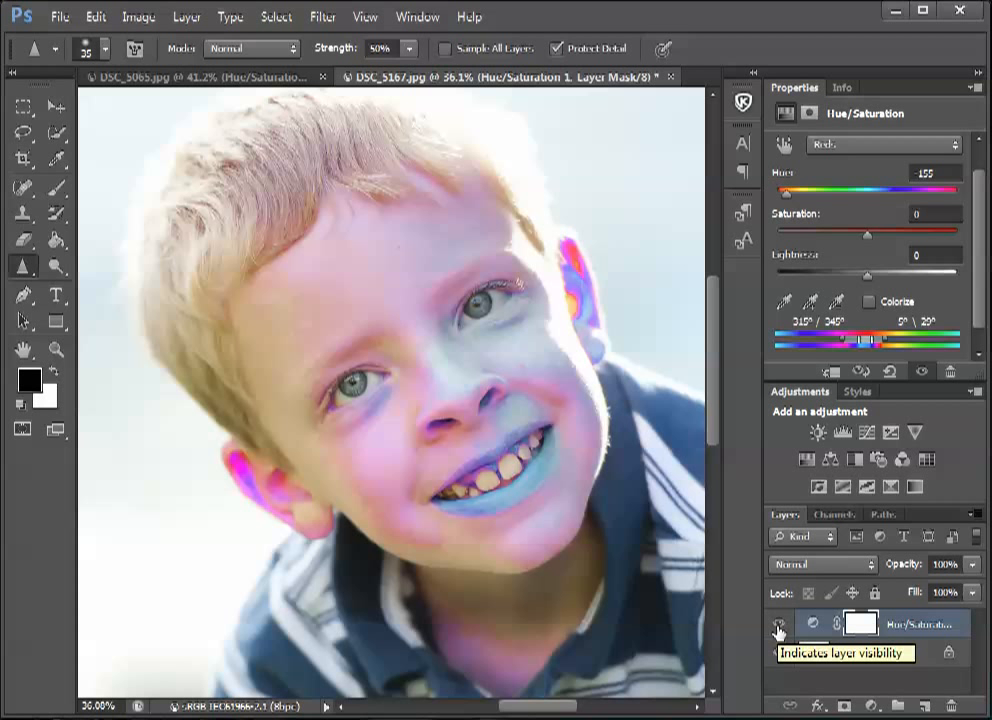
{"action": "left_click", "coordinate": [779, 629]}
{"action": "left_click", "coordinate": [779, 630]}
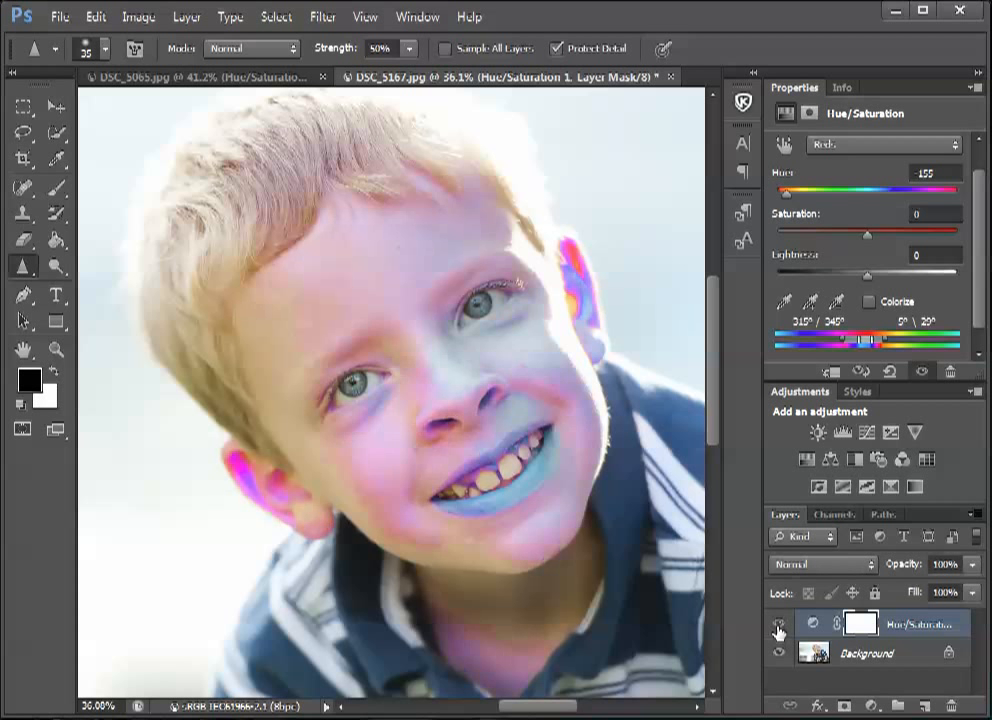
{"action": "left_click", "coordinate": [779, 630]}
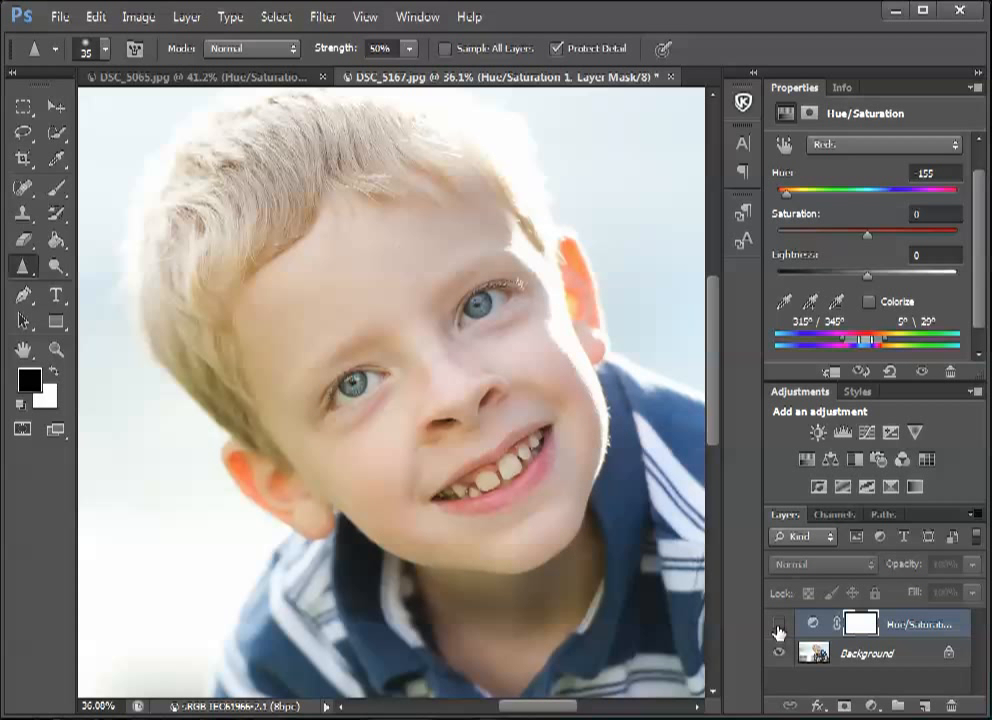
{"action": "left_click", "coordinate": [779, 630]}
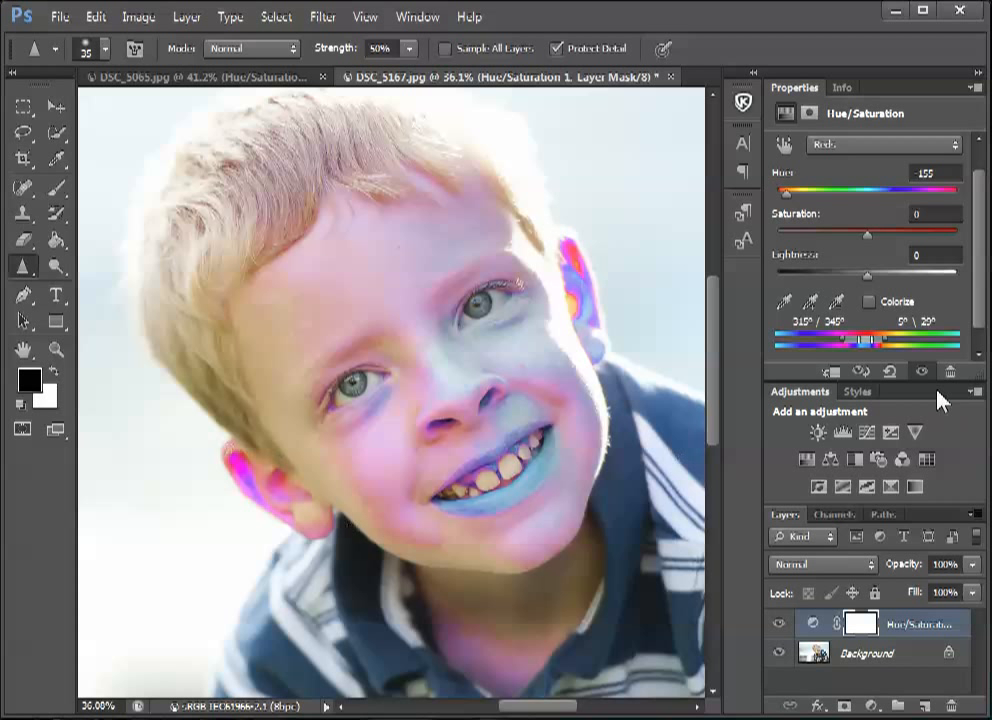
- Tighten the upper Reds falloff to 23° and set the Reds hue to +11, saturation to -2 and lightness to -14
{"action": "left_click_drag", "start_coordinate": [884, 346], "coordinate": [881, 346]}
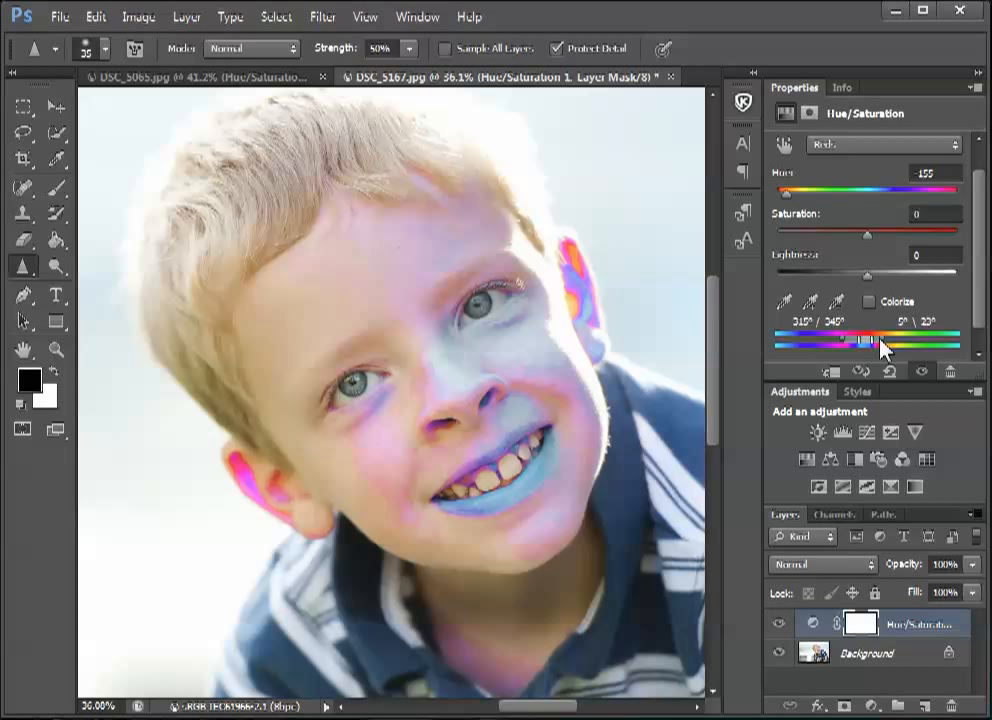
{"action": "left_click_drag", "start_coordinate": [790, 200], "coordinate": [869, 213]}
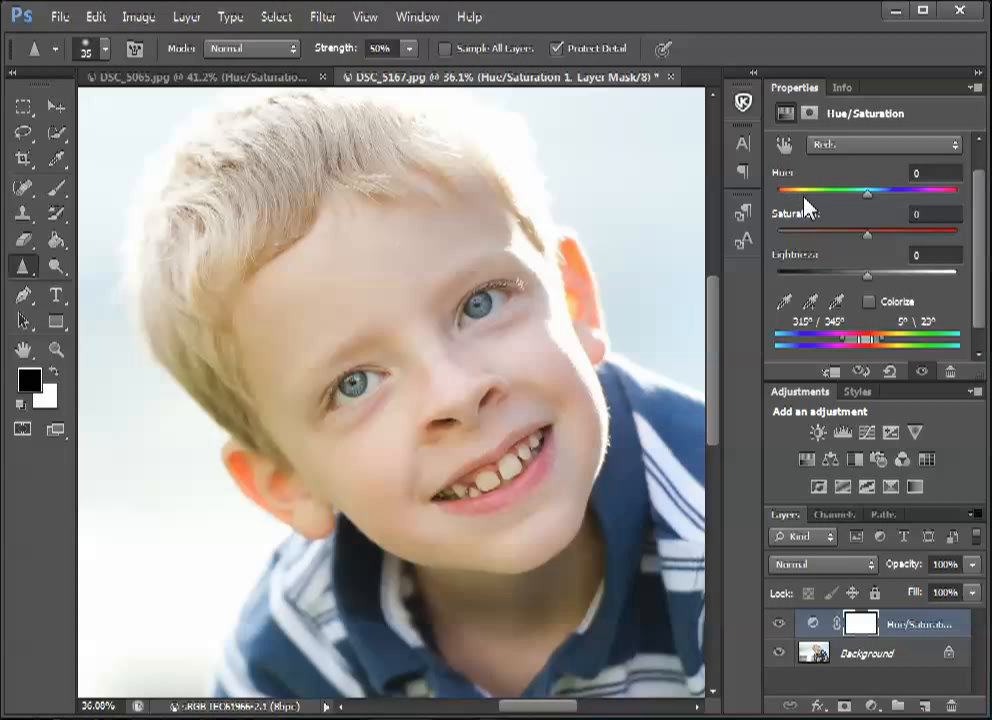
{"action": "mouse_move", "coordinate": [868, 202]}
{"action": "left_mouse_down"}
{"action": "mouse_move", "coordinate": [913, 198]}
{"action": "mouse_move", "coordinate": [879, 200]}
{"action": "left_mouse_up"}
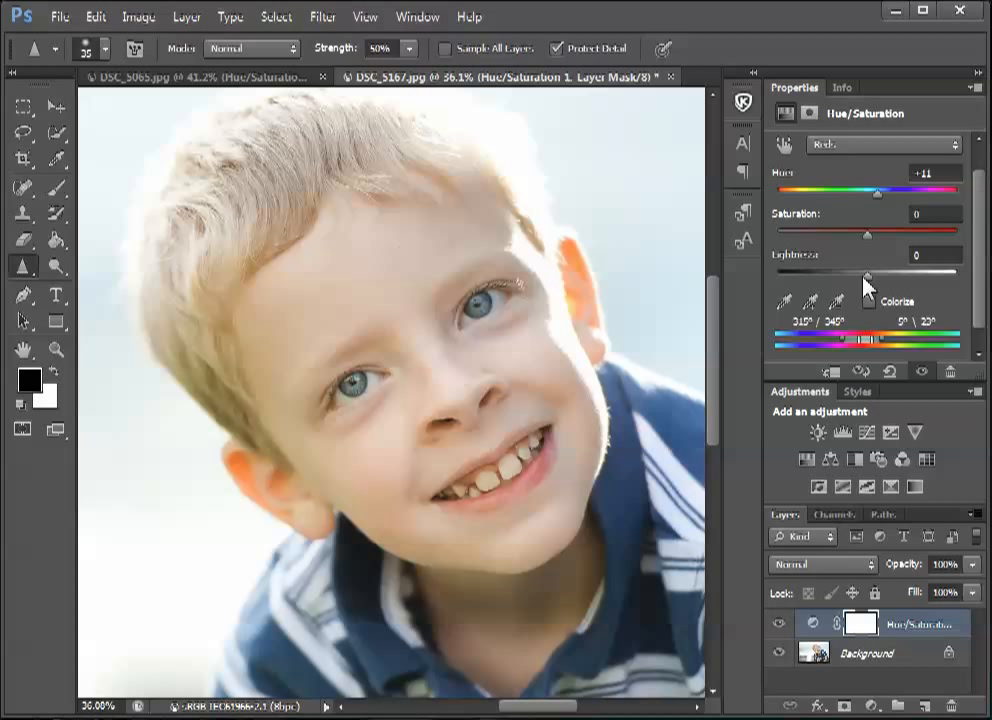
{"action": "mouse_move", "coordinate": [865, 276]}
{"action": "left_mouse_down"}
{"action": "mouse_move", "coordinate": [826, 285]}
{"action": "mouse_move", "coordinate": [856, 290]}
{"action": "left_mouse_up"}
{"action": "mouse_move", "coordinate": [866, 237]}
{"action": "left_mouse_down"}
{"action": "mouse_move", "coordinate": [851, 242]}
{"action": "mouse_move", "coordinate": [866, 241]}
{"action": "left_mouse_up"}
- Paint black on the Hue/Saturation layer mask over the forehead and face with a size 600 brush
{"action": "left_click", "coordinate": [56, 187]}
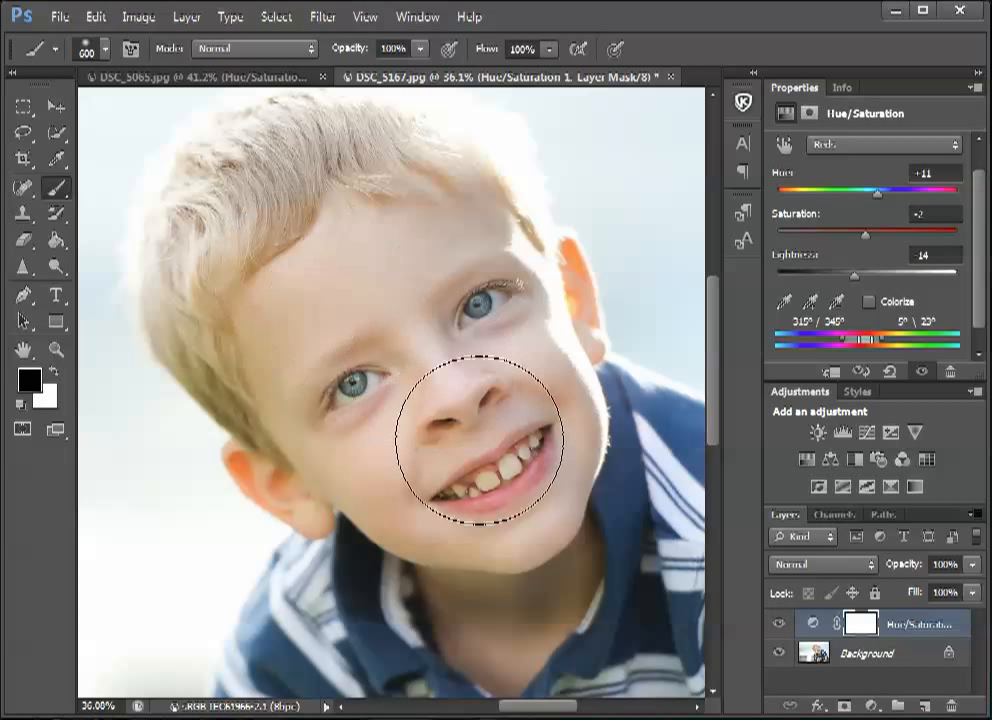
{"action": "left_click_drag", "start_coordinate": [450, 217], "coordinate": [436, 188]}
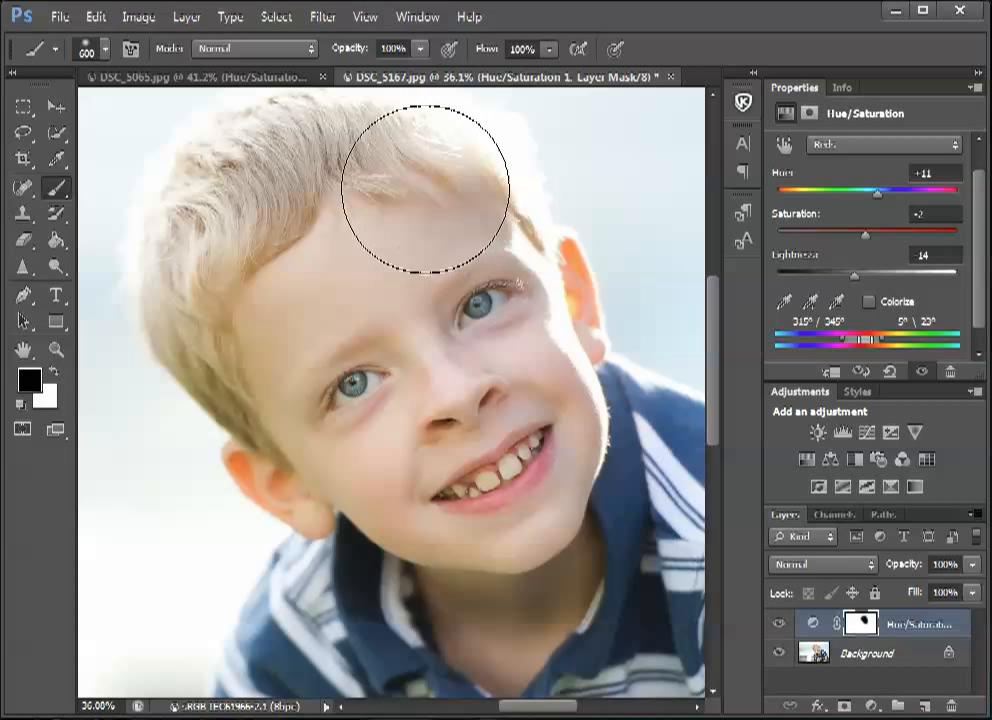
{"action": "mouse_move", "coordinate": [304, 272]}
{"action": "left_mouse_down"}
{"action": "mouse_move", "coordinate": [505, 476]}
{"action": "mouse_move", "coordinate": [551, 580]}
{"action": "mouse_move", "coordinate": [412, 462]}
{"action": "mouse_move", "coordinate": [500, 606]}
{"action": "mouse_move", "coordinate": [277, 695]}
{"action": "mouse_move", "coordinate": [655, 568]}
{"action": "mouse_move", "coordinate": [585, 520]}
{"action": "mouse_move", "coordinate": [640, 541]}
{"action": "left_mouse_up"}
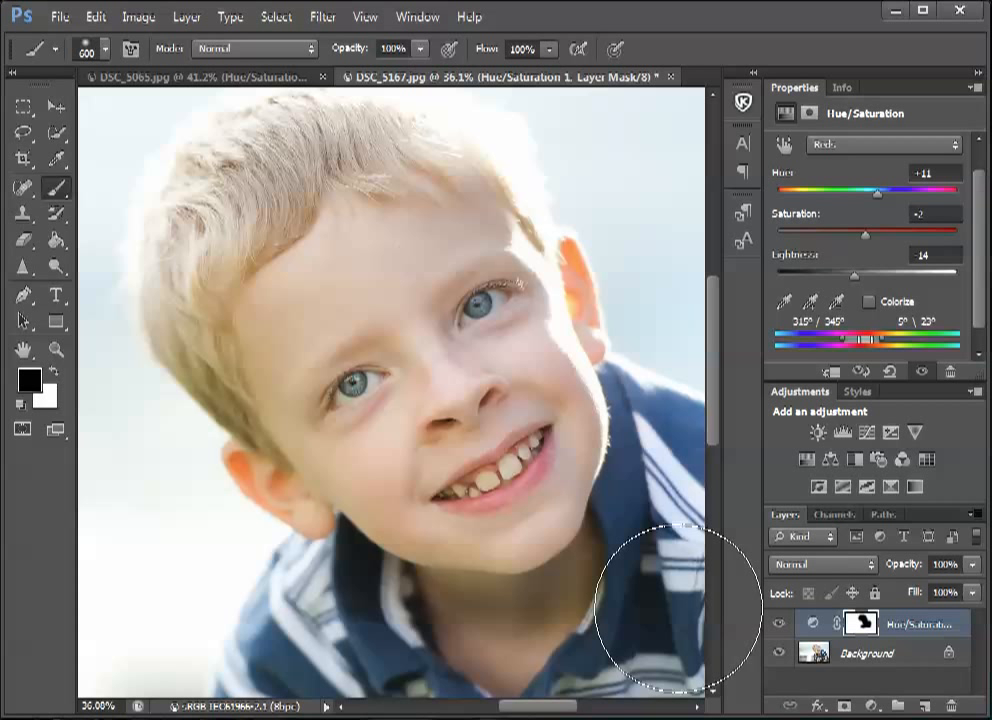
- Select the Background layer and reduce the brush size to 100
{"action": "left_click", "coordinate": [897, 655]}
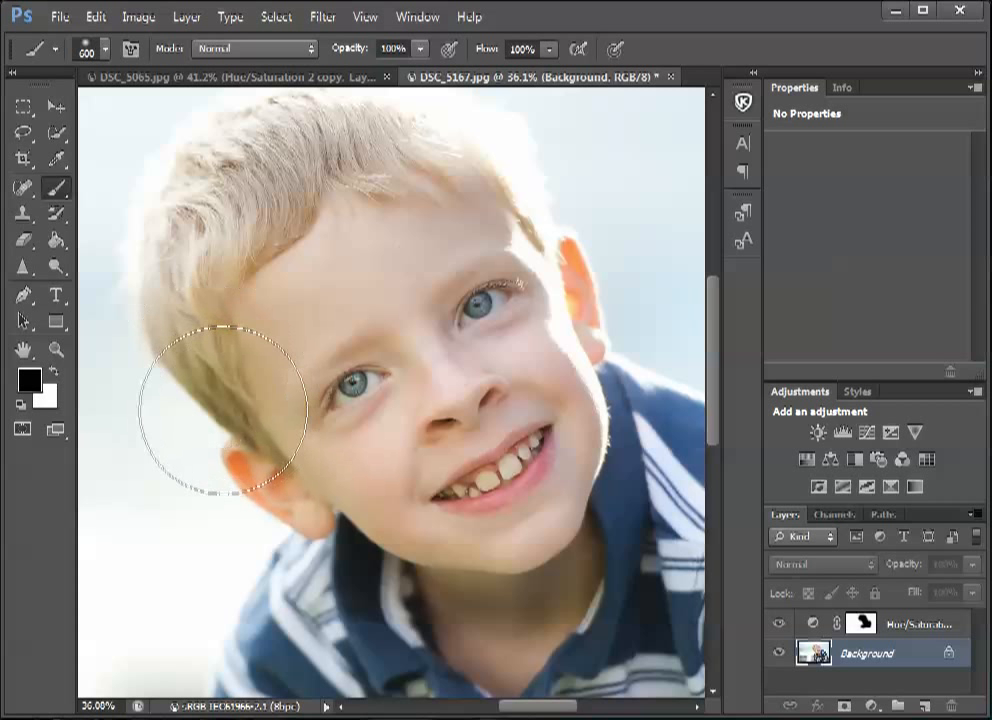
{"action": "key", "text": "bracketleft"}
{"action": "key", "text": "bracketleft"}
{"action": "key", "text": "bracketleft"}
{"action": "key", "text": "bracketleft"}
{"action": "key", "text": "bracketleft"}
{"action": "key", "text": "bracketleft"}
{"action": "key", "text": "bracketleft"}
{"action": "key", "text": "bracketleft"}
{"action": "key", "text": "bracketleft"}
{"action": "key", "text": "bracketleft"}
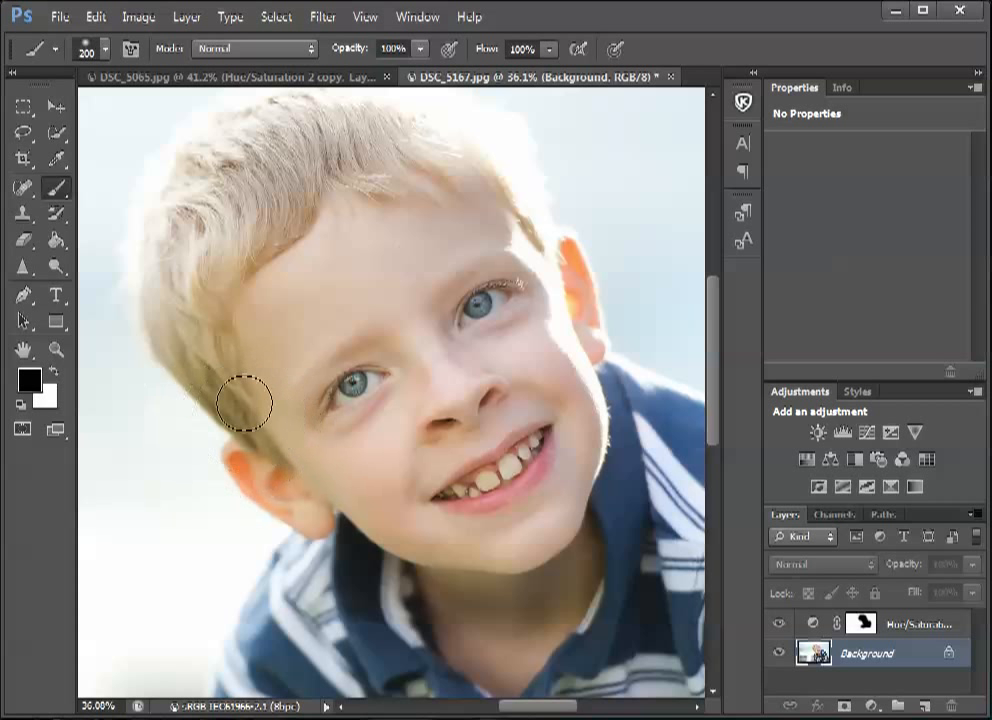
{"action": "key", "text": "bracketright"}
- Add a second Hue/Saturation layer above the Background and shift its Greens hue to -169
{"action": "left_click", "coordinate": [808, 461]}
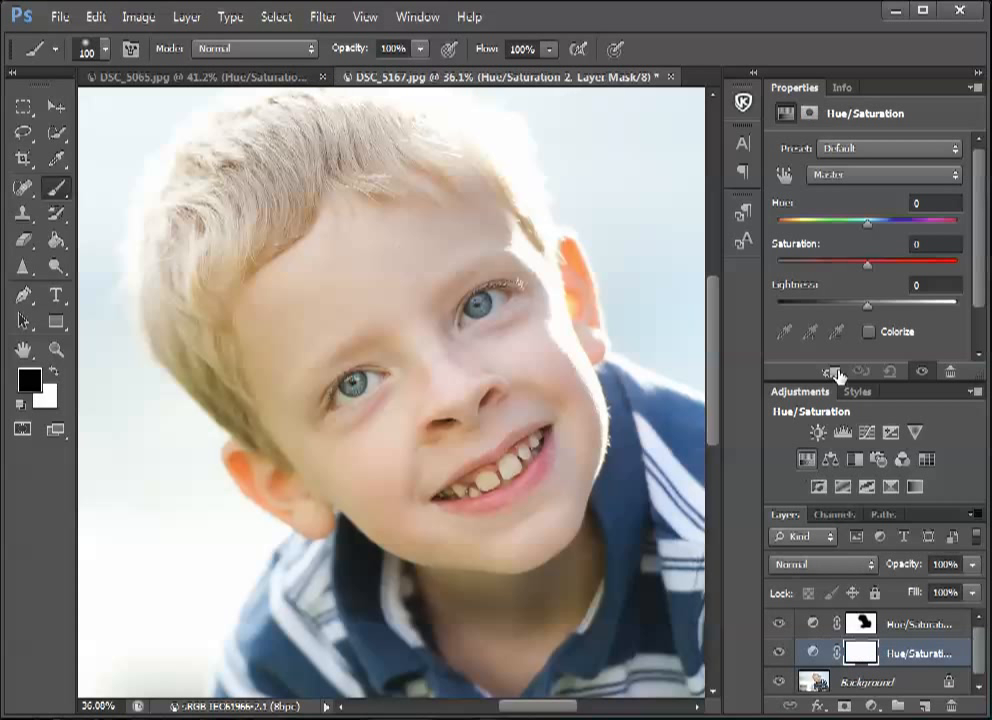
{"action": "left_click", "coordinate": [882, 178]}
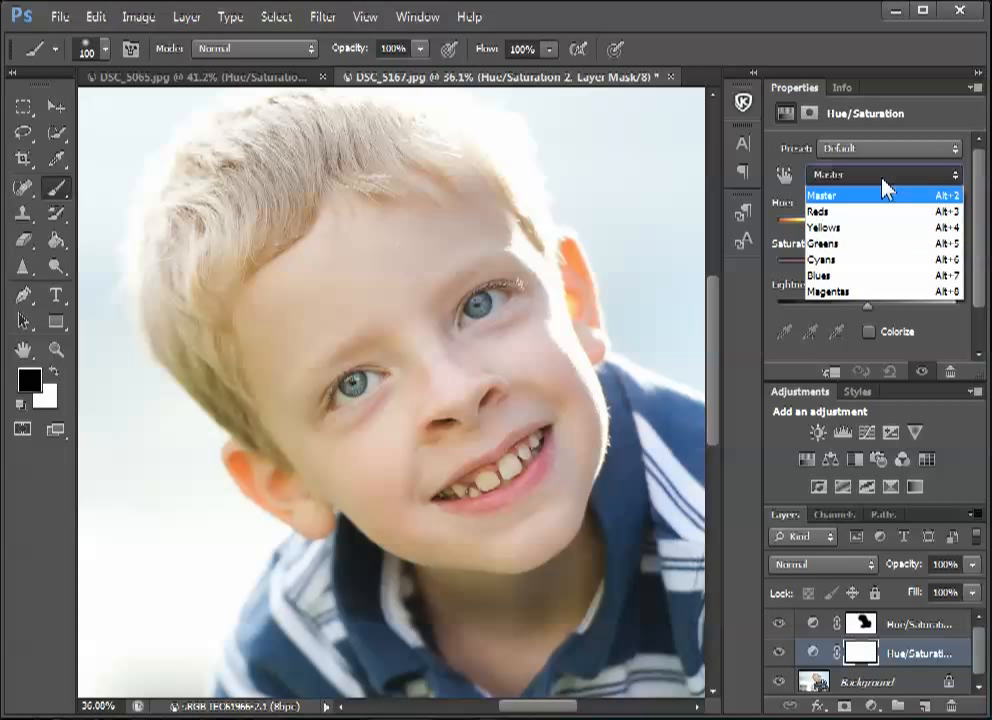
{"action": "left_click", "coordinate": [880, 246]}
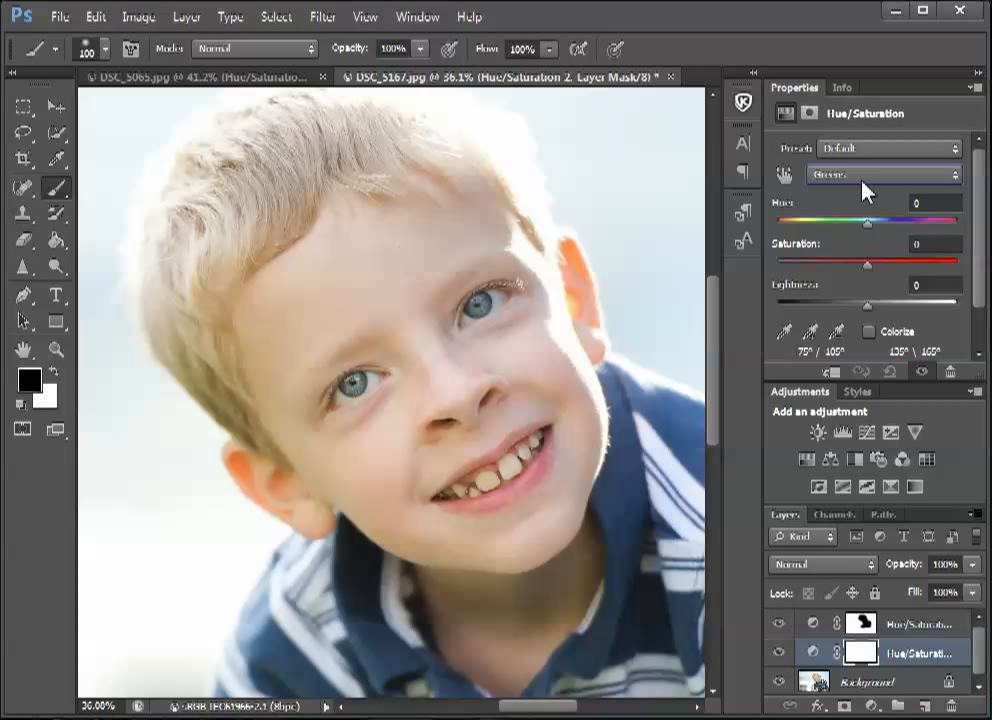
{"action": "left_click", "coordinate": [779, 624]}
{"action": "left_click", "coordinate": [779, 625]}
{"action": "left_click_drag", "start_coordinate": [868, 228], "coordinate": [783, 240]}
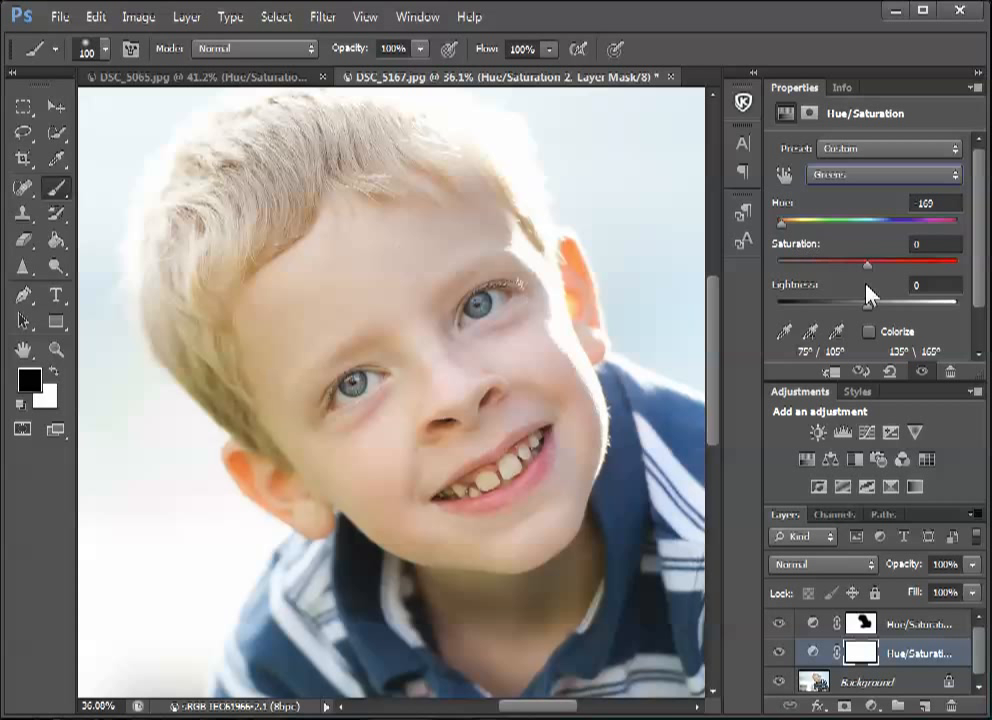
- Extend the lower end of the Greens range to 21° / 50° to cover the yellowish skin, and set its hue to -21
{"action": "left_click_drag", "start_coordinate": [976, 295], "coordinate": [983, 332]}
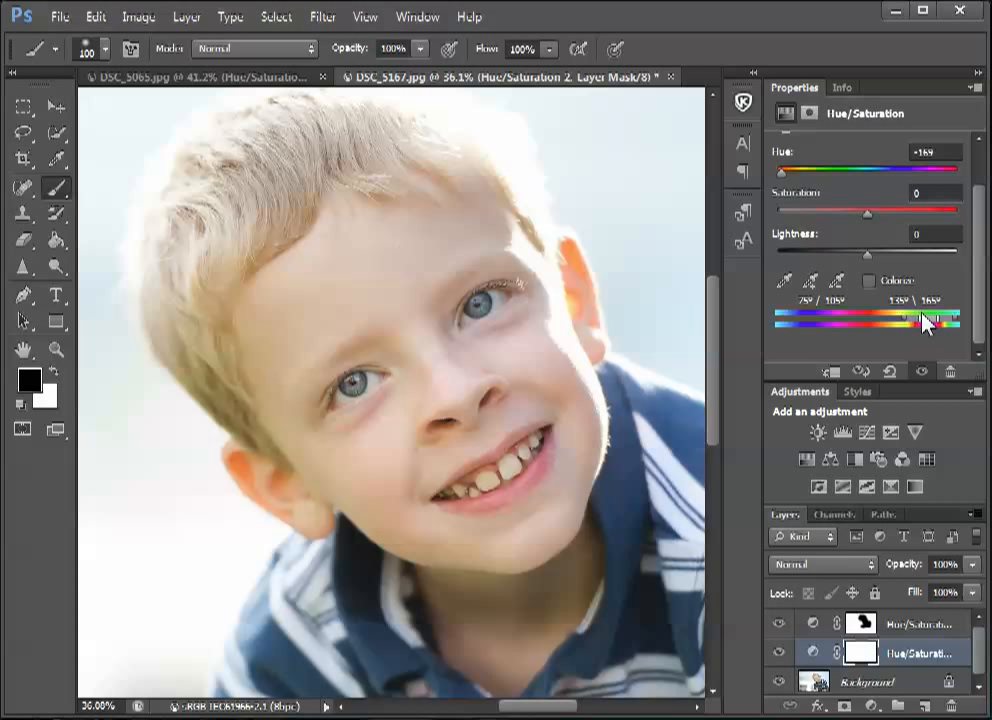
{"action": "left_click_drag", "start_coordinate": [922, 327], "coordinate": [889, 317]}
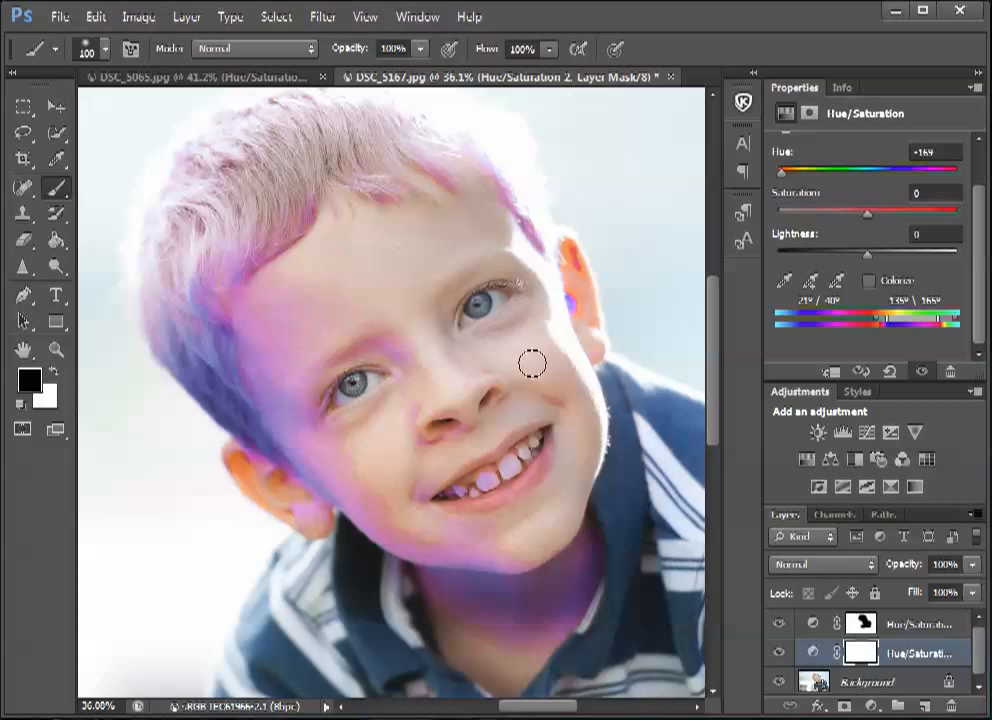
{"action": "left_click_drag", "start_coordinate": [877, 318], "coordinate": [884, 318]}
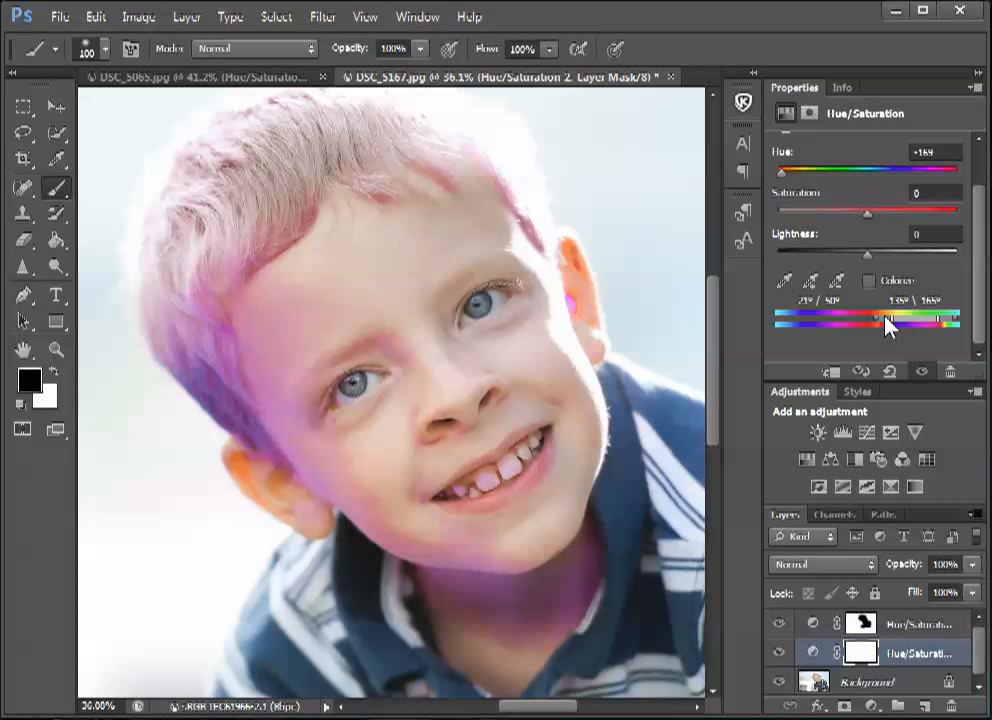
{"action": "left_click", "coordinate": [868, 175]}
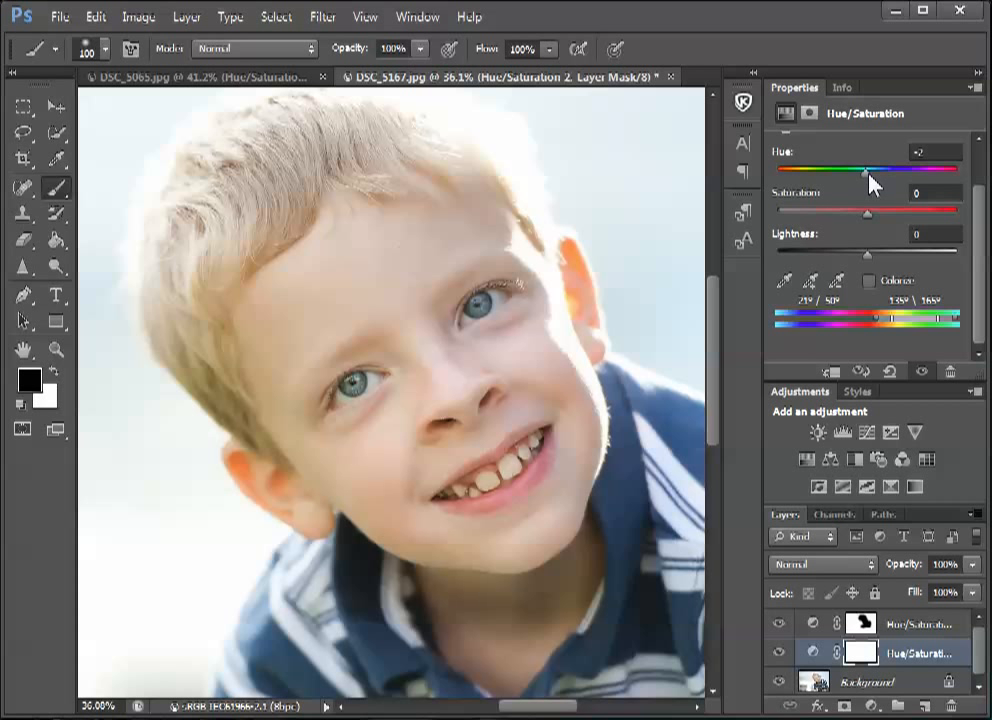
{"action": "left_click_drag", "start_coordinate": [868, 174], "coordinate": [849, 178]}
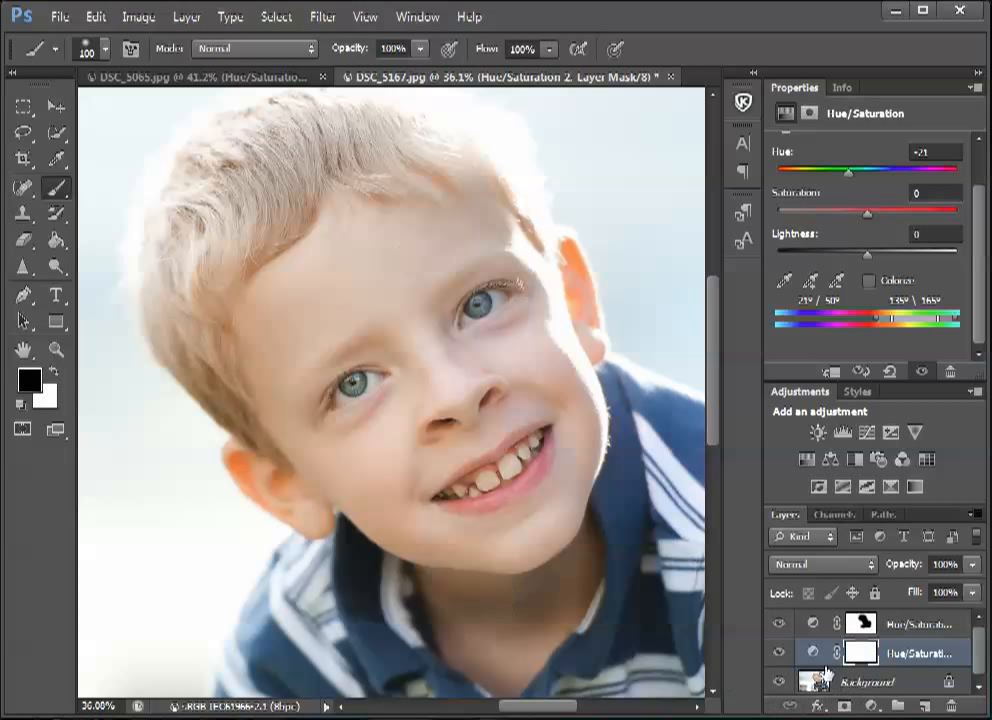
- Compare the portrait with and without the second Hue/Saturation layer to judge the yellow-green skin correction
{"action": "left_click", "coordinate": [781, 653]}
{"action": "left_click", "coordinate": [781, 653]}
{"action": "left_click", "coordinate": [781, 653]}
{"action": "left_click", "coordinate": [781, 653]}
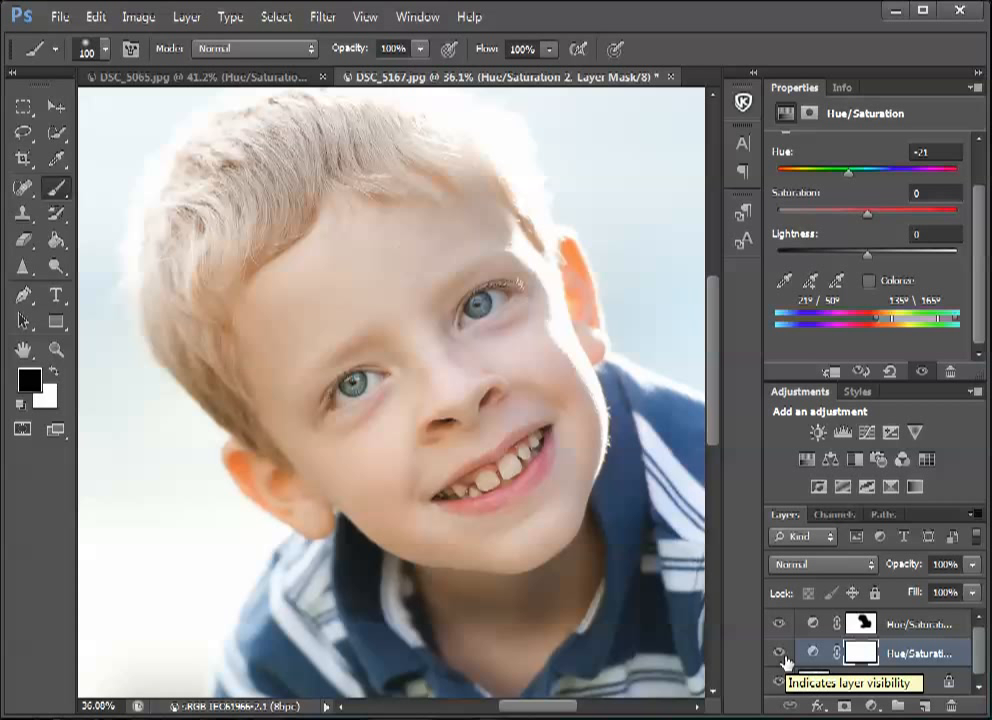
- Recheck the skin color by toggling the visibility of the second Hue/Saturation layer
{"action": "left_click", "coordinate": [781, 653]}
{"action": "left_click", "coordinate": [781, 653]}
{"action": "left_click", "coordinate": [782, 654]}
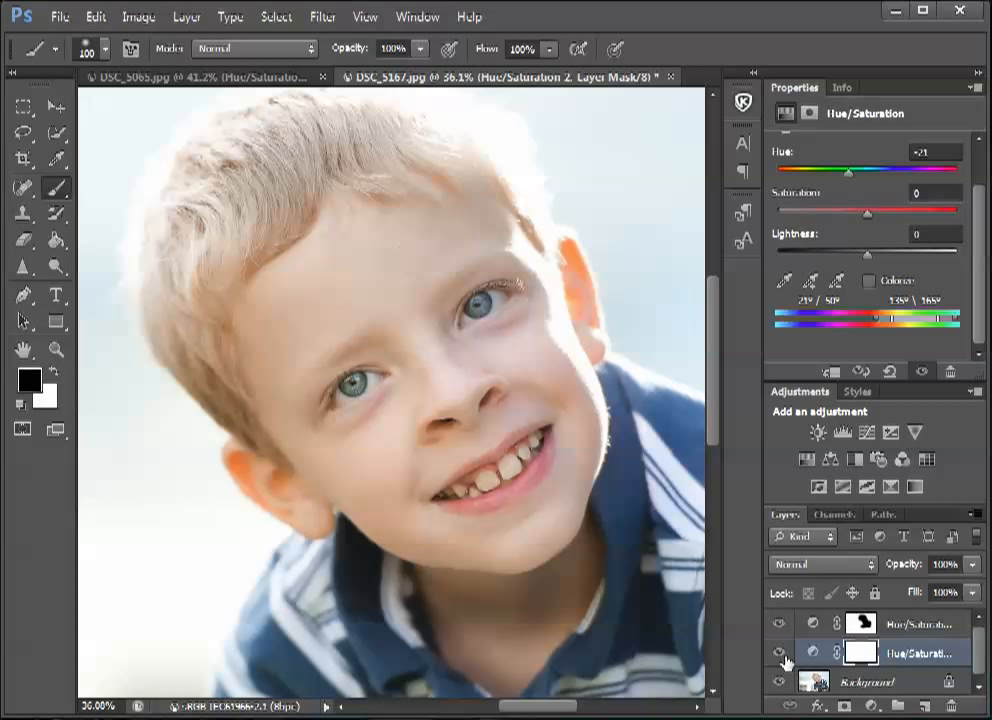
{"action": "left_click", "coordinate": [782, 654]}
{"action": "left_click", "coordinate": [782, 654]}
- Paint black on the second Hue/Saturation layer's mask over the sunlit cheek and nearby ear using an enlarged brush, and shrink the brush again
{"action": "key", "text": "bracketright"}
{"action": "key", "text": "bracketright"}
{"action": "key", "text": "bracketright"}
{"action": "key", "text": "bracketright"}
{"action": "key", "text": "bracketright"}
{"action": "key", "text": "bracketright"}
{"action": "key", "text": "bracketright"}
{"action": "mouse_move", "coordinate": [594, 328]}
{"action": "left_mouse_down"}
{"action": "mouse_move", "coordinate": [443, 173]}
{"action": "mouse_move", "coordinate": [554, 450]}
{"action": "left_mouse_up"}
{"action": "key", "text": "bracketleft"}
{"action": "key", "text": "bracketleft"}
{"action": "key", "text": "bracketleft"}
{"action": "key", "text": "bracketleft"}
{"action": "key", "text": "bracketleft"}
{"action": "key", "text": "bracketleft"}
{"action": "key", "text": "bracketleft"}
- Add a third Hue/Saturation layer directly above the Background and shift its Yellows hue to -145
{"action": "left_click", "coordinate": [905, 682]}
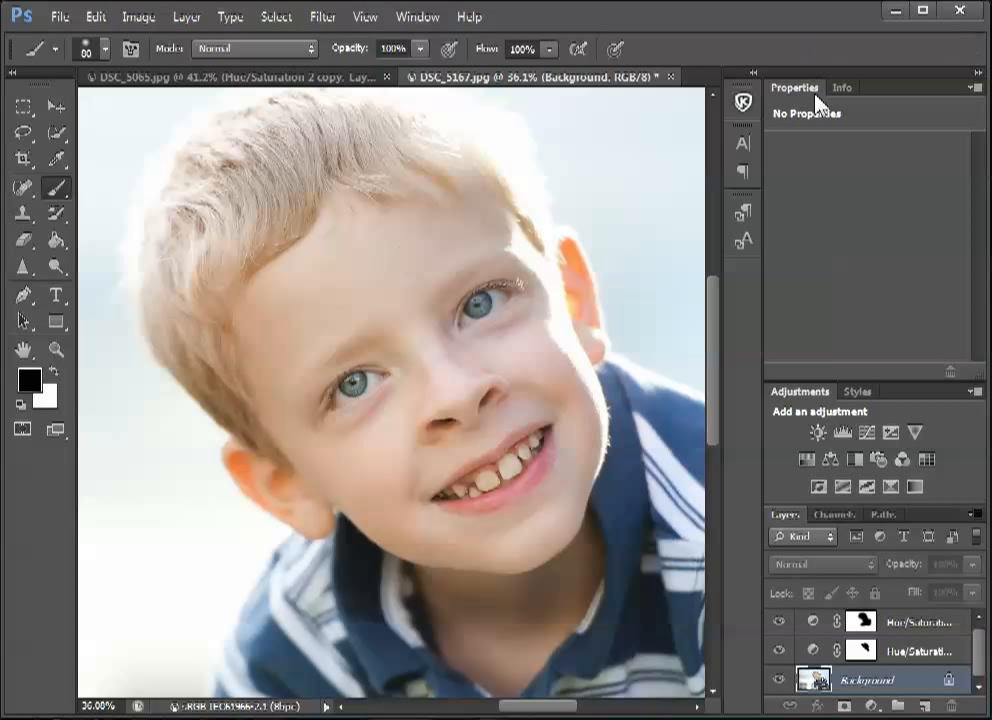
{"action": "left_click", "coordinate": [806, 461]}
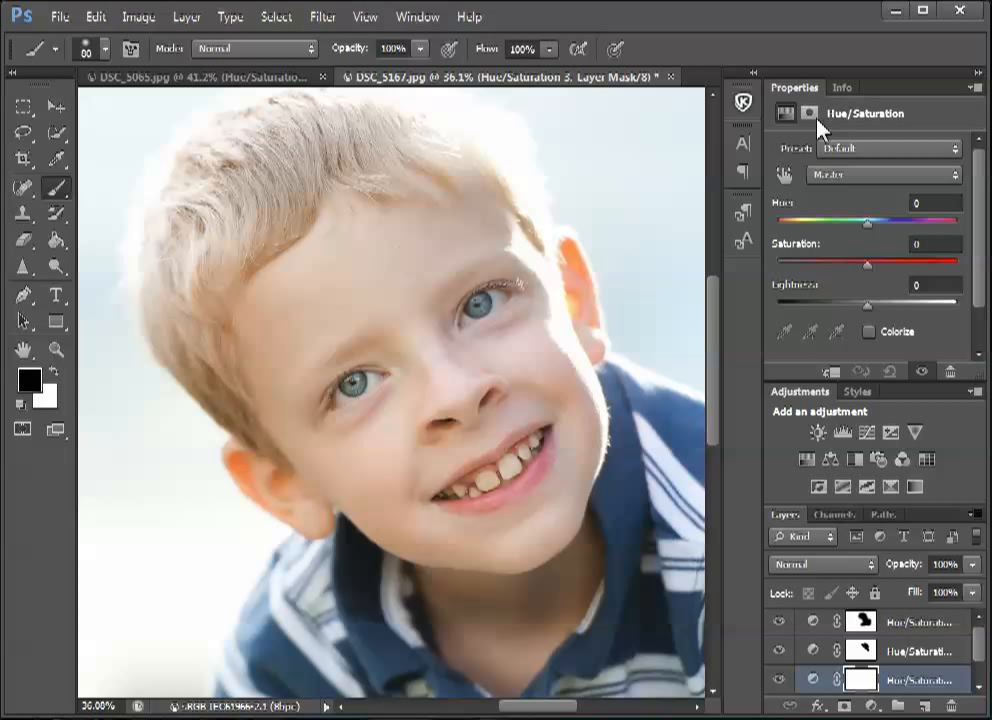
{"action": "left_click", "coordinate": [872, 150]}
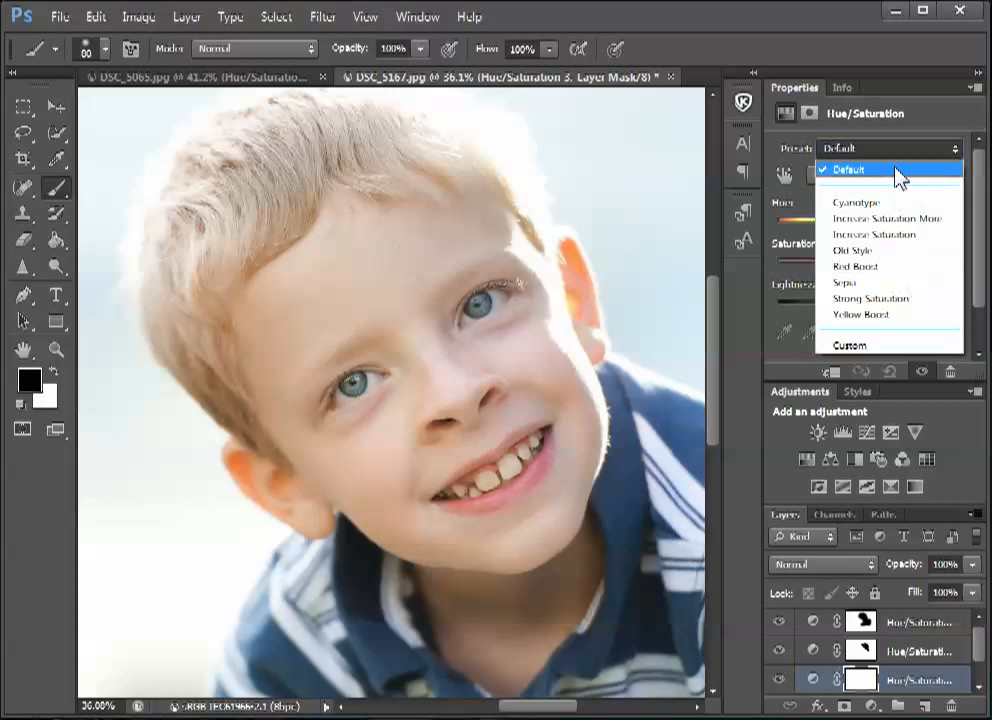
{"action": "left_click", "coordinate": [899, 177]}
{"action": "left_click", "coordinate": [900, 178]}
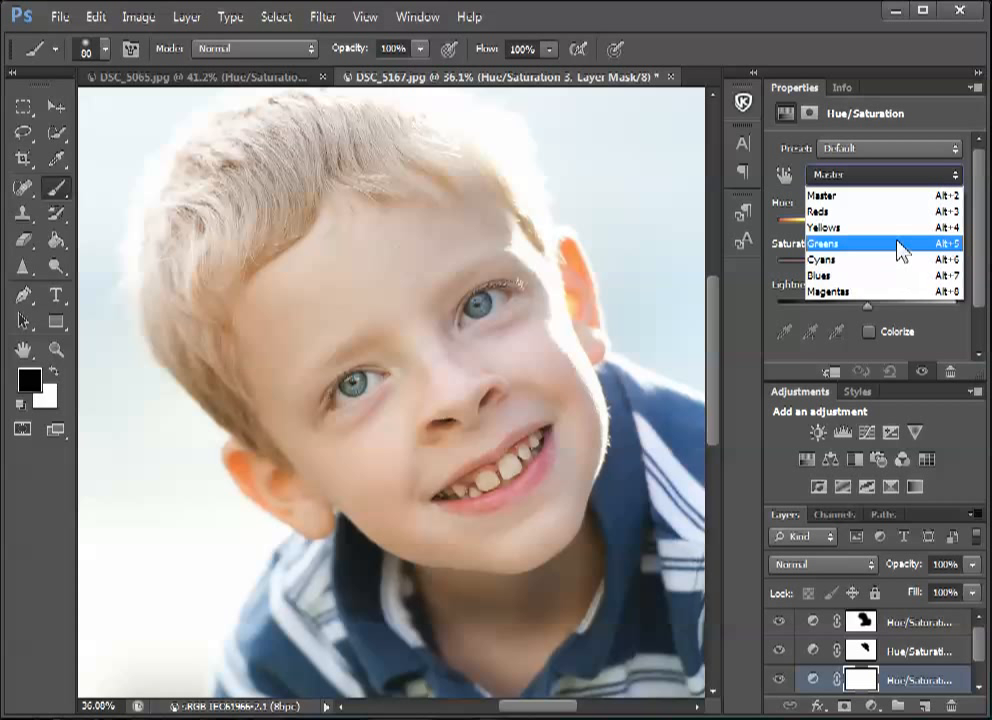
{"action": "left_click", "coordinate": [900, 229]}
{"action": "left_click_drag", "start_coordinate": [867, 222], "coordinate": [790, 228]}
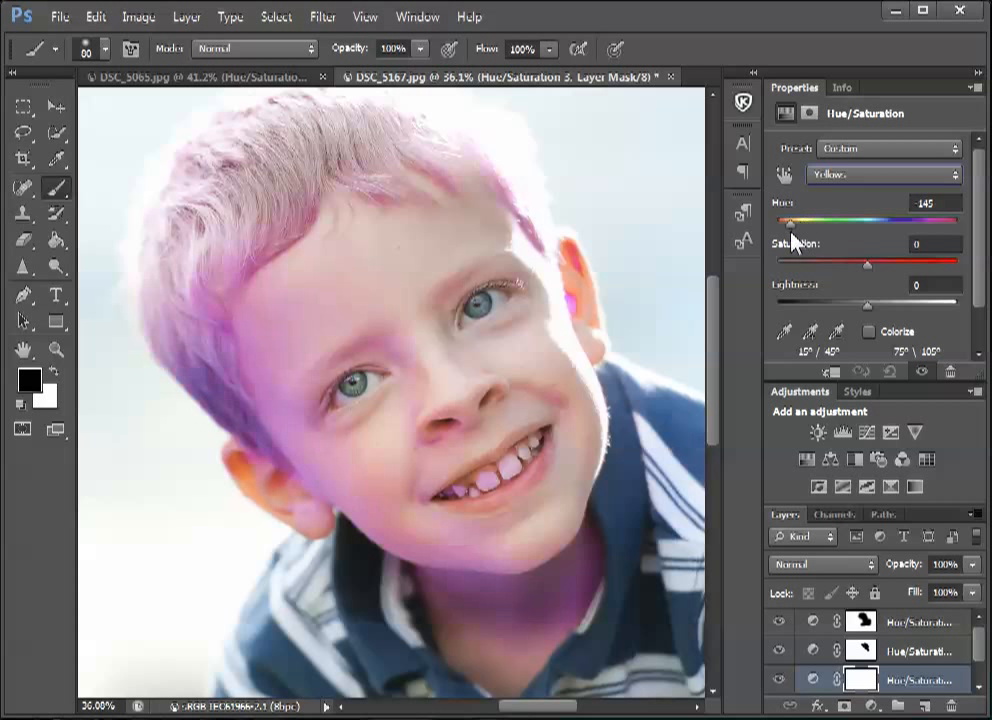
- Narrow the third layer's Yellows range to 15° / 54° and 75° \ 87°, and set its hue to -14
{"action": "scroll", "coordinate": [983, 250], "scroll_direction": "down", "scroll_amount": 2}
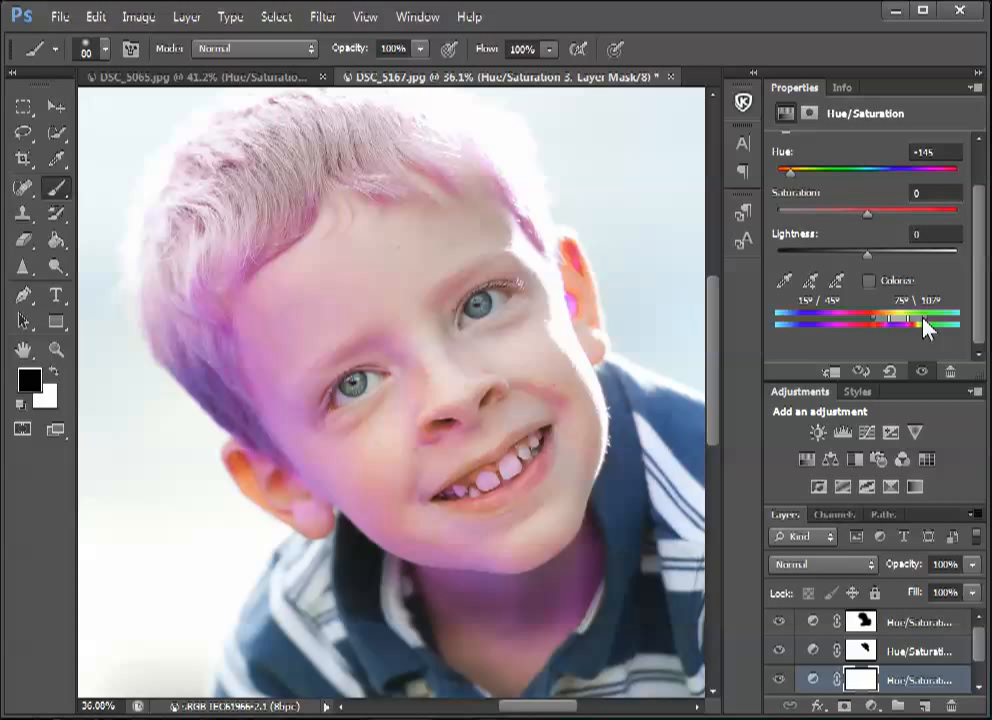
{"action": "left_click_drag", "start_coordinate": [900, 325], "coordinate": [877, 325]}
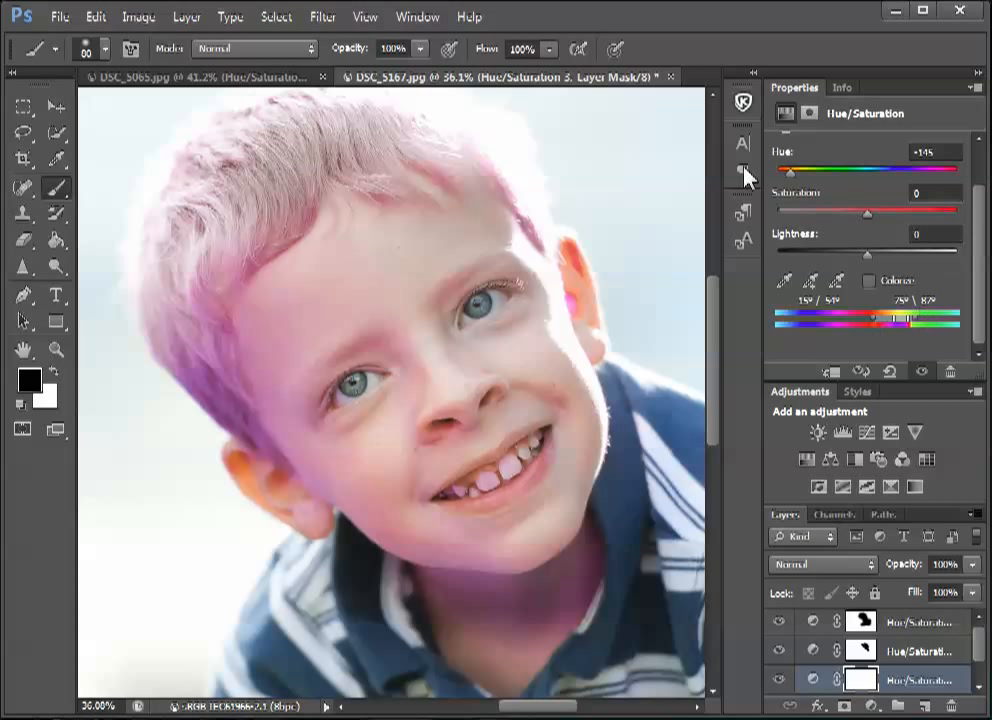
{"action": "left_click", "coordinate": [867, 172]}
{"action": "left_click_drag", "start_coordinate": [866, 173], "coordinate": [869, 176]}
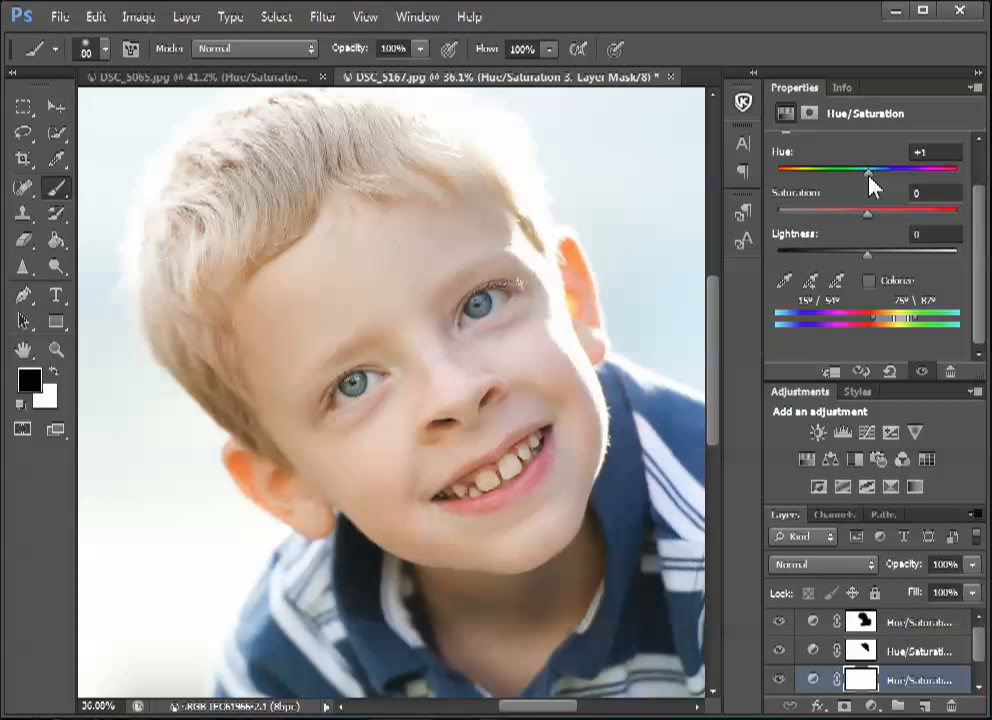
{"action": "left_click_drag", "start_coordinate": [869, 176], "coordinate": [855, 180]}
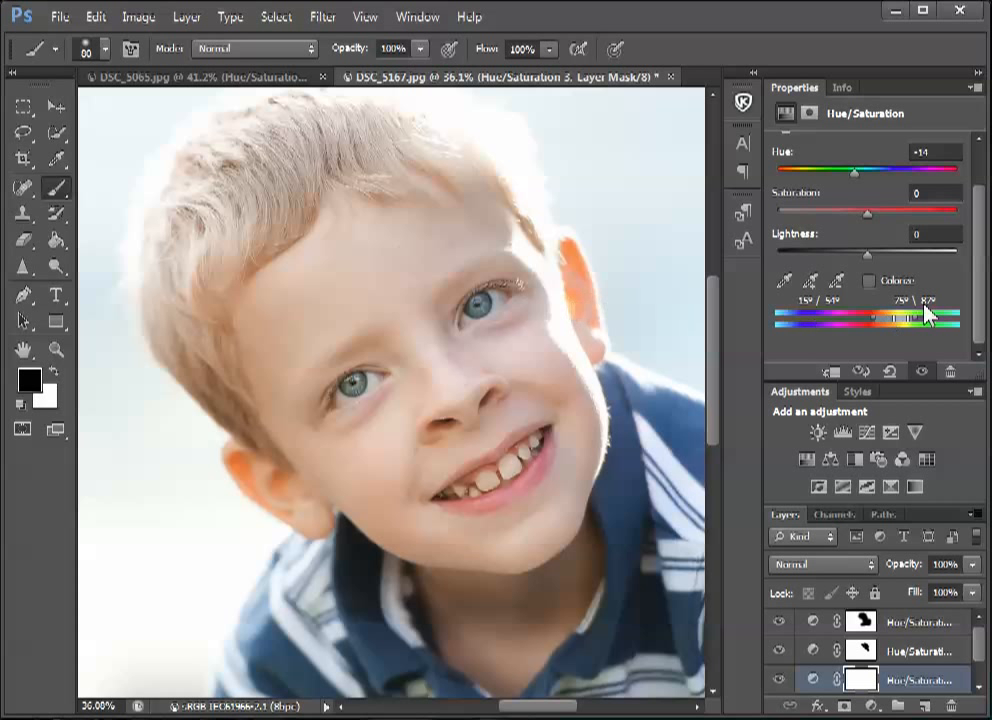
- Try darker and lighter Yellows on the third Hue/Saturation layer and set their lightness to +14
{"action": "mouse_move", "coordinate": [866, 252]}
{"action": "left_mouse_down"}
{"action": "mouse_move", "coordinate": [832, 266]}
{"action": "mouse_move", "coordinate": [899, 262]}
{"action": "mouse_move", "coordinate": [884, 266]}
{"action": "left_mouse_up"}
{"action": "left_click_drag", "start_coordinate": [883, 257], "coordinate": [838, 262]}
{"action": "left_click_drag", "start_coordinate": [836, 254], "coordinate": [880, 255]}
- Compare the original Background alone with the portrait under all Hue/Saturation layers to judge the overall skin correction
{"action": "scroll", "coordinate": [841, 582], "scroll_direction": "down", "scroll_amount": 2}
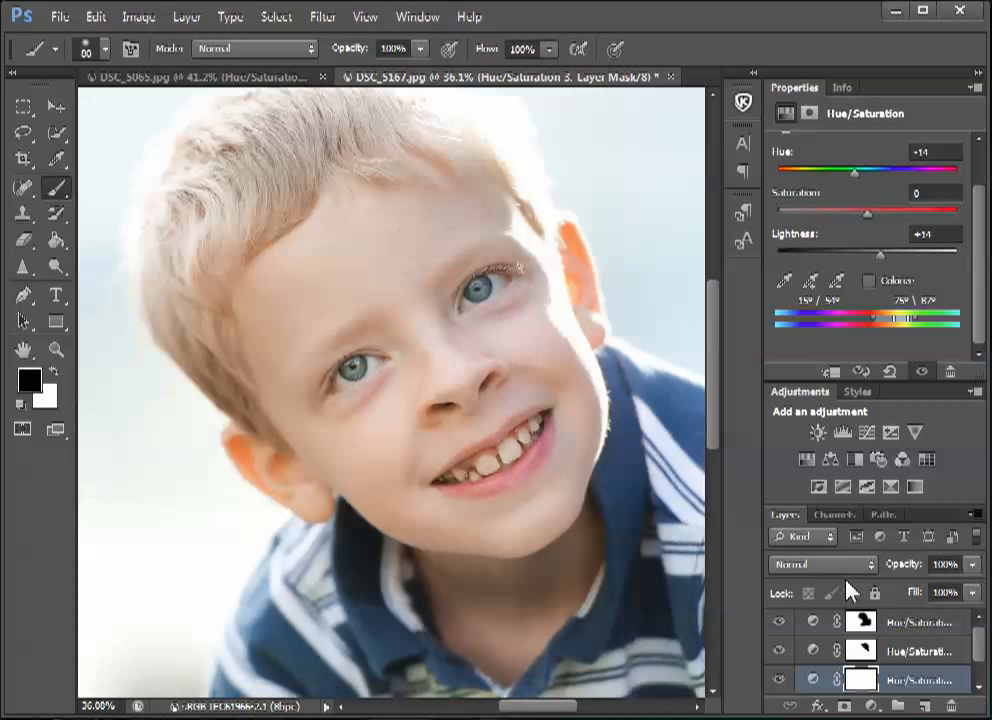
{"action": "scroll", "coordinate": [938, 623], "scroll_direction": "up", "scroll_amount": 1}
{"action": "scroll", "coordinate": [960, 677], "scroll_direction": "down", "scroll_amount": 1}
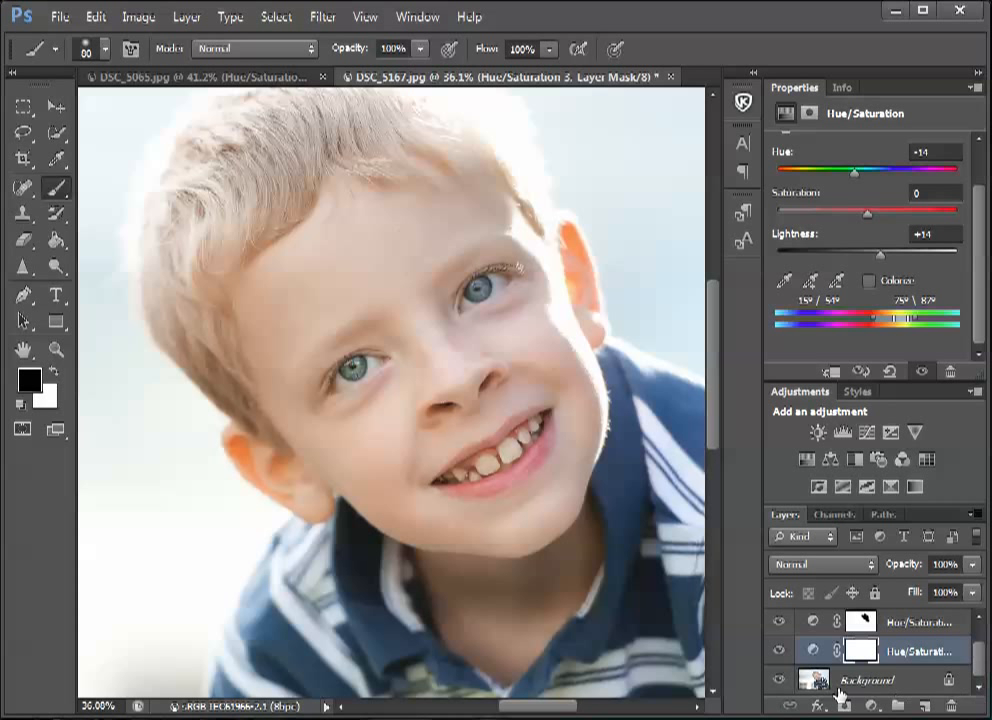
{"action": "left_click", "coordinate": [779, 681], "text": "alt"}
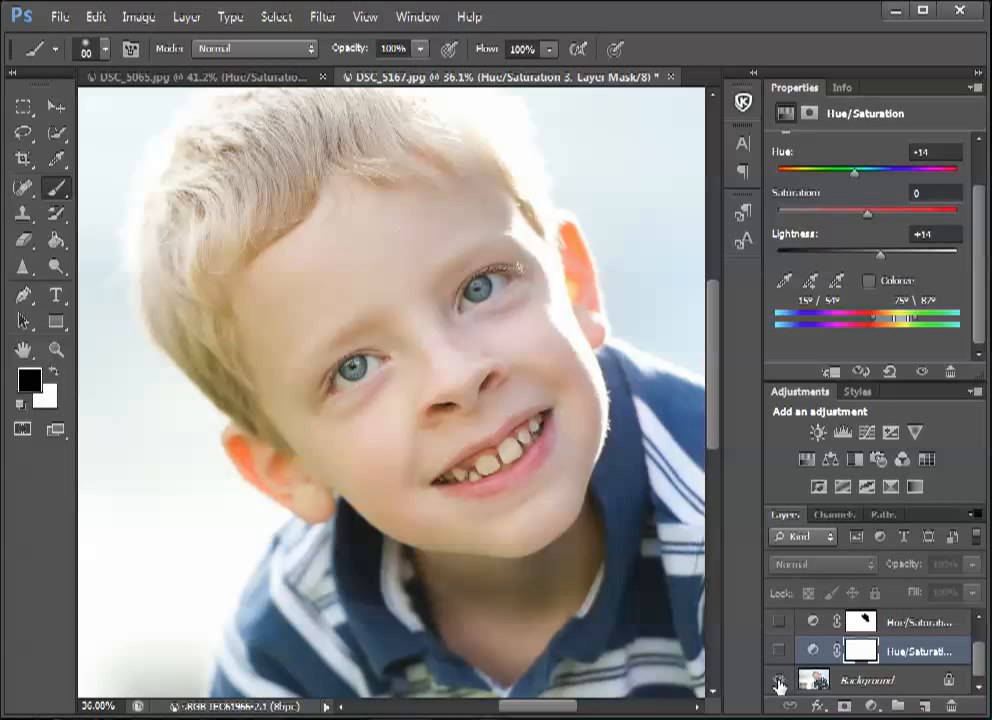
{"action": "left_click", "coordinate": [779, 681], "text": "alt"}
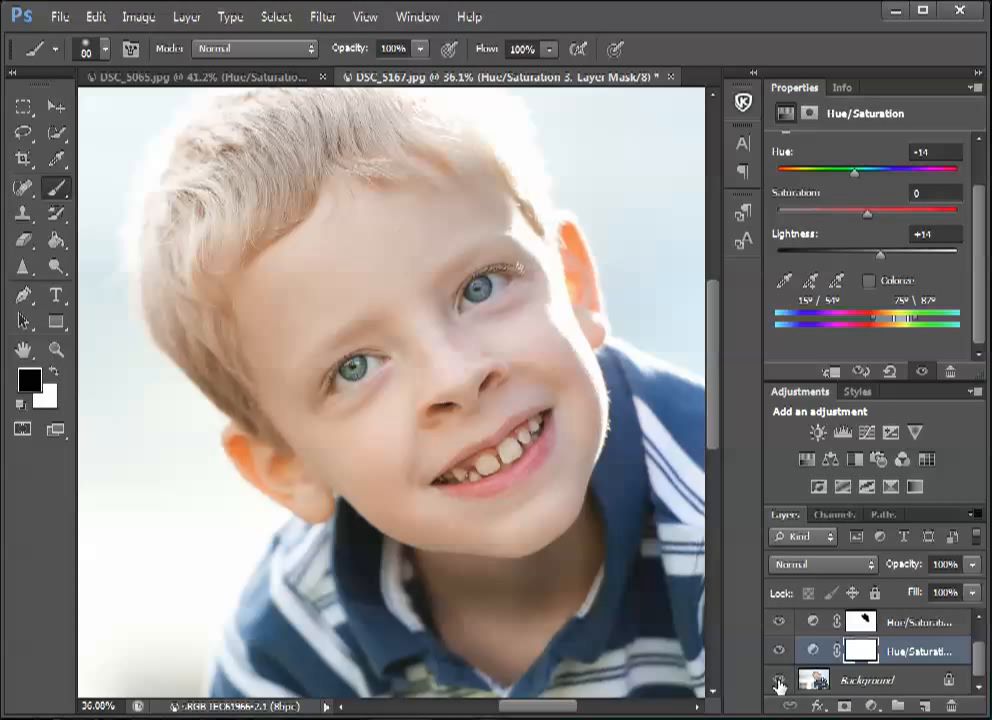
{"action": "left_click", "coordinate": [779, 681], "text": "alt"}
{"action": "left_click", "coordinate": [779, 681], "text": "alt"}
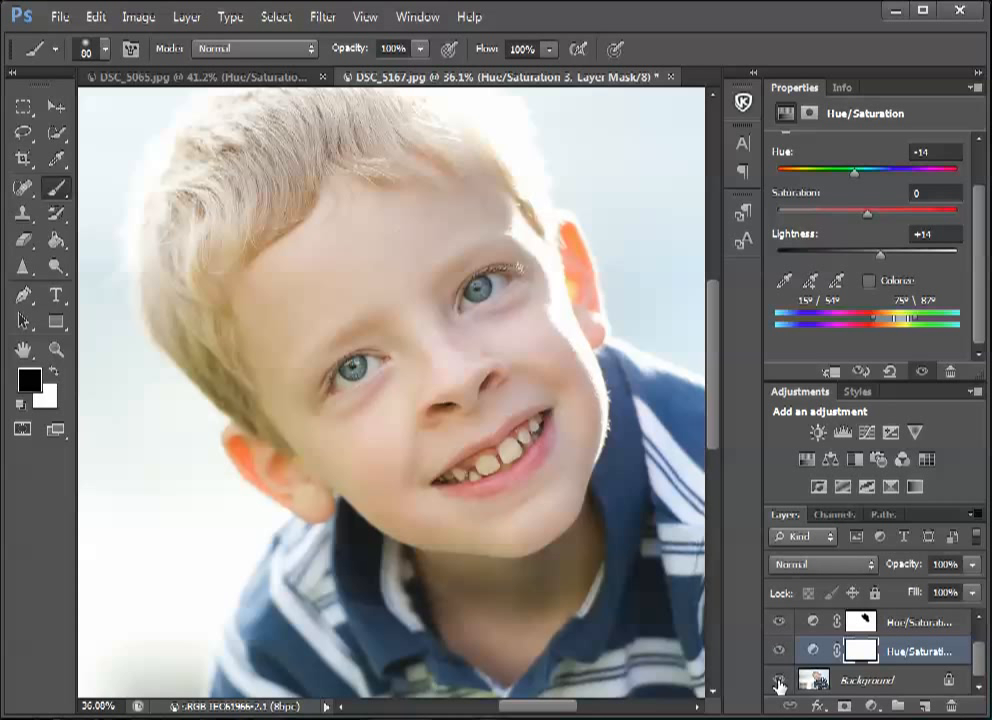